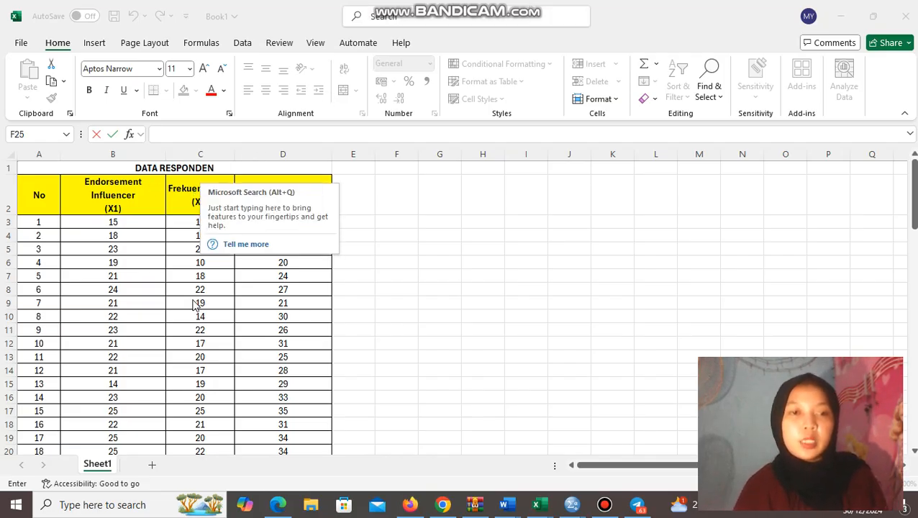
Copy the X1, X2 and Y scores of all 80 respondents, cells B3:D82, without the number column and headers.
scroll(194, 304, "down", 6)
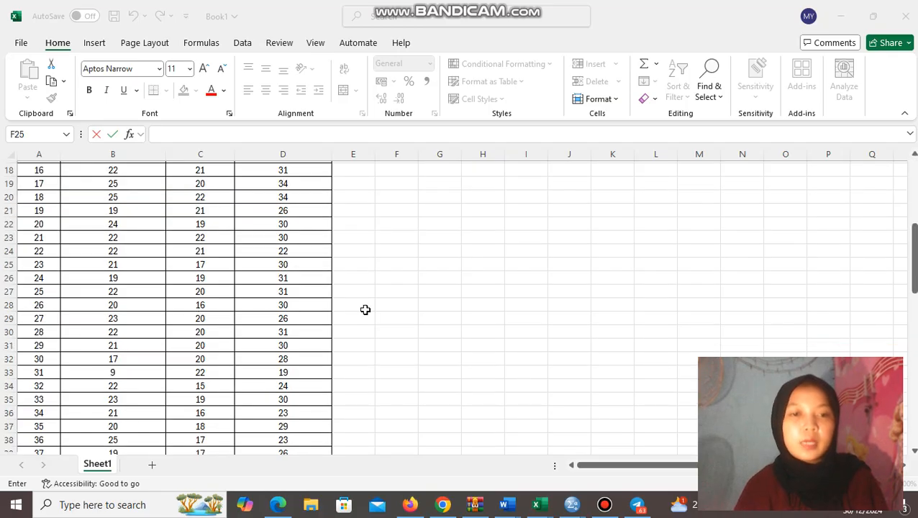
scroll(365, 313, "down", 5)
scroll(219, 318, "down", 12)
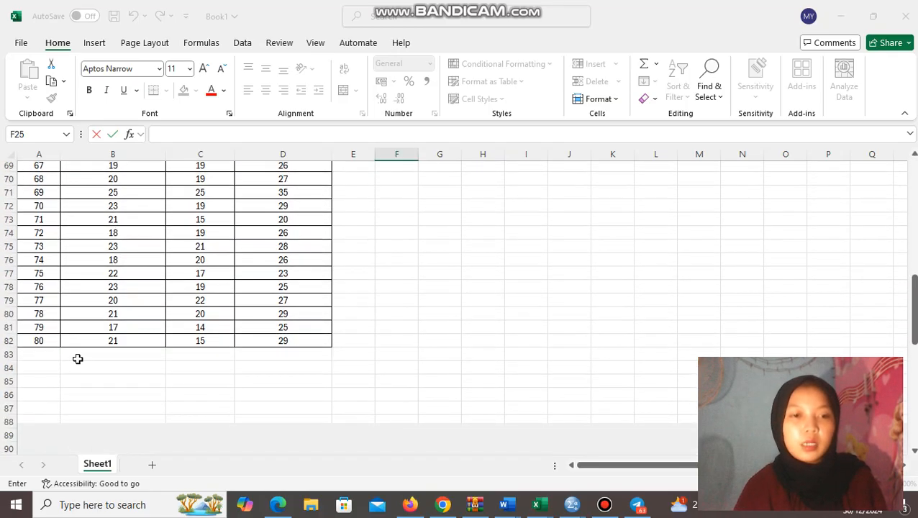
left_click(46, 342)
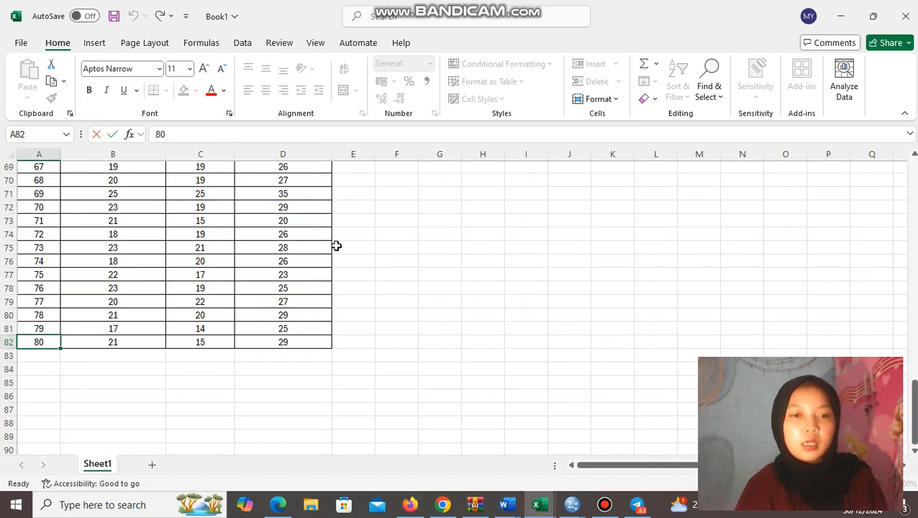
scroll(336, 246, "up", 20)
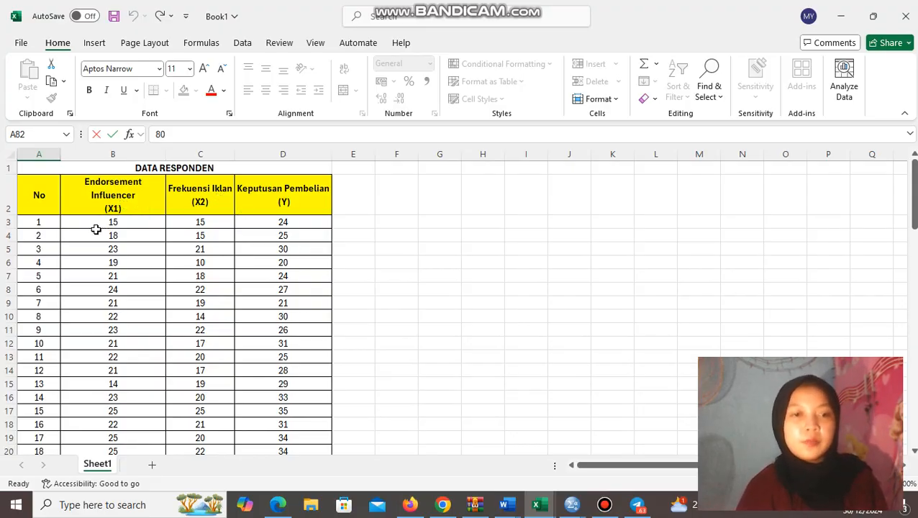
left_click_drag(86, 225, 256, 398)
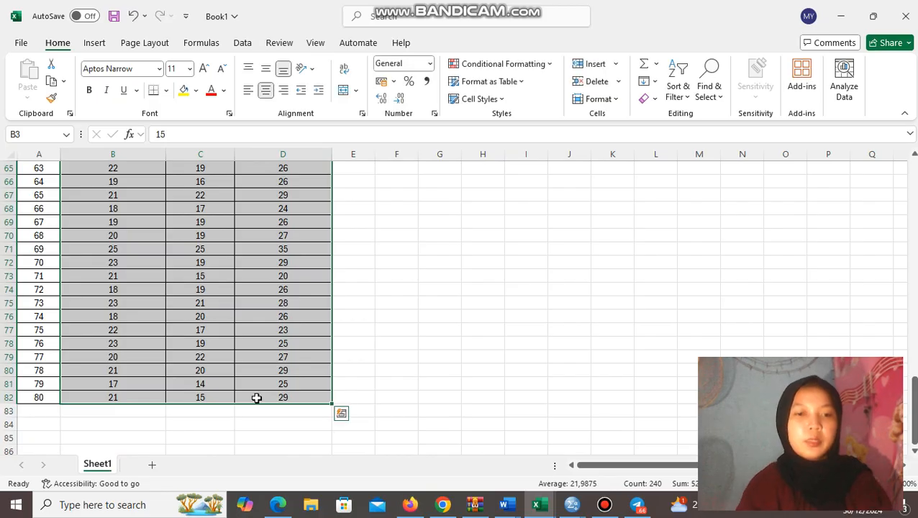
key("ctrl+c")
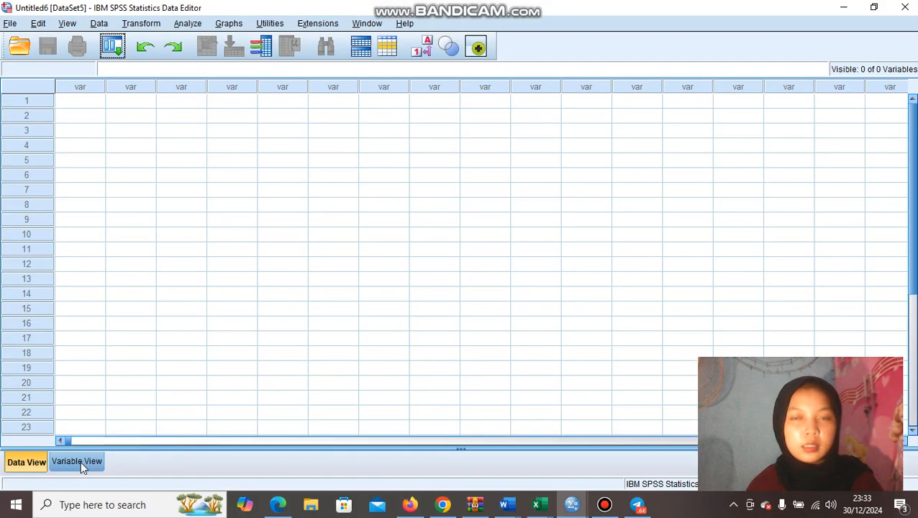
Switch to SPSS Statistics and paste the copied scores into the empty dataset, starting at row 1 of the first variable.
left_click(86, 105)
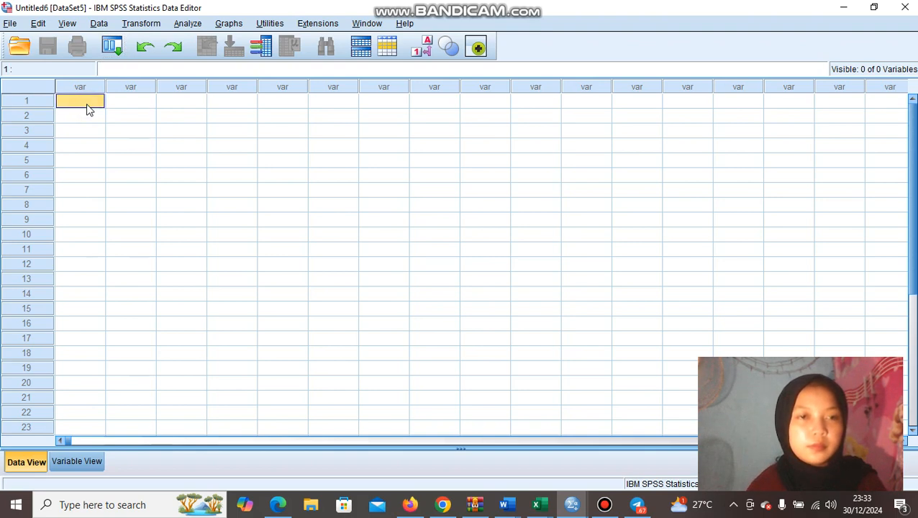
right_click(87, 105)
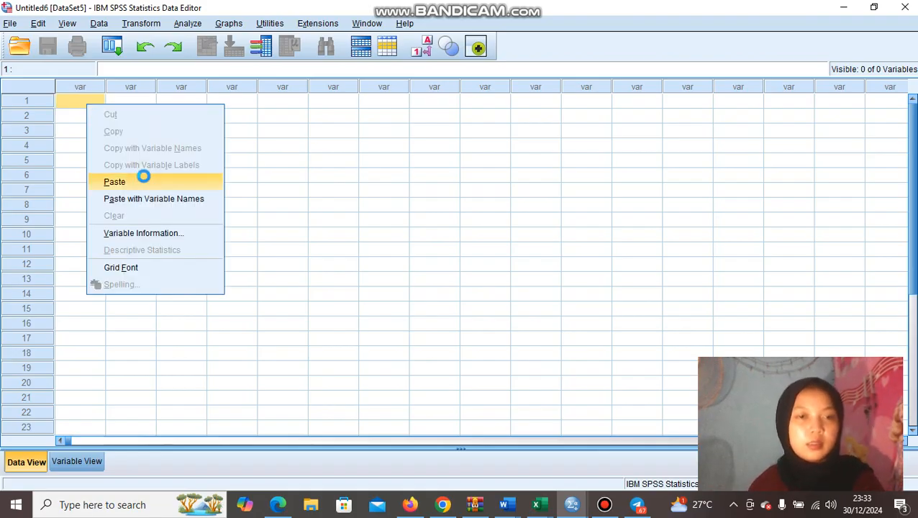
left_click(143, 180)
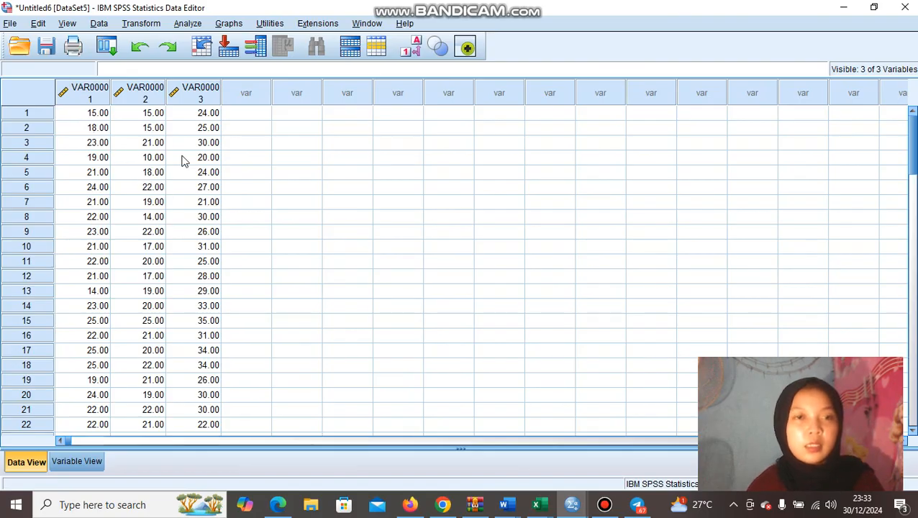
Rename the three variables in their definition list as X1, X2 and Y, in that order.
left_click(77, 463)
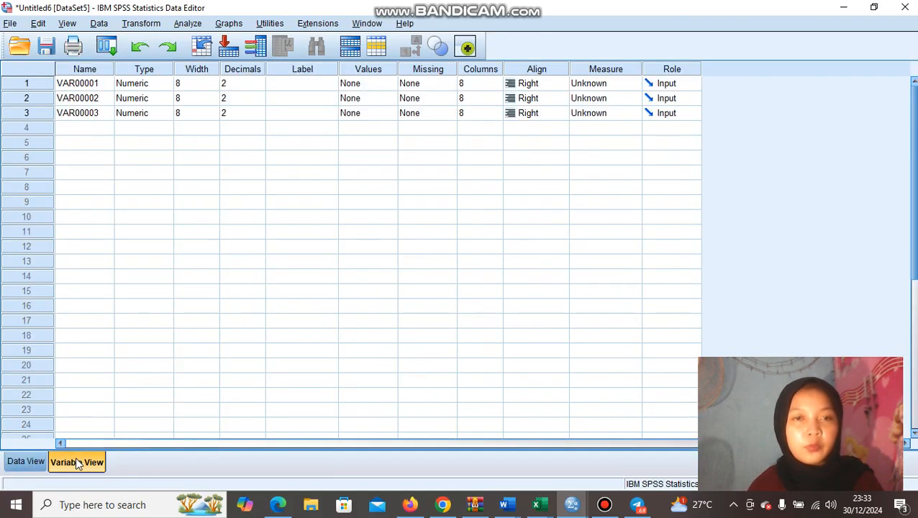
left_click(86, 90)
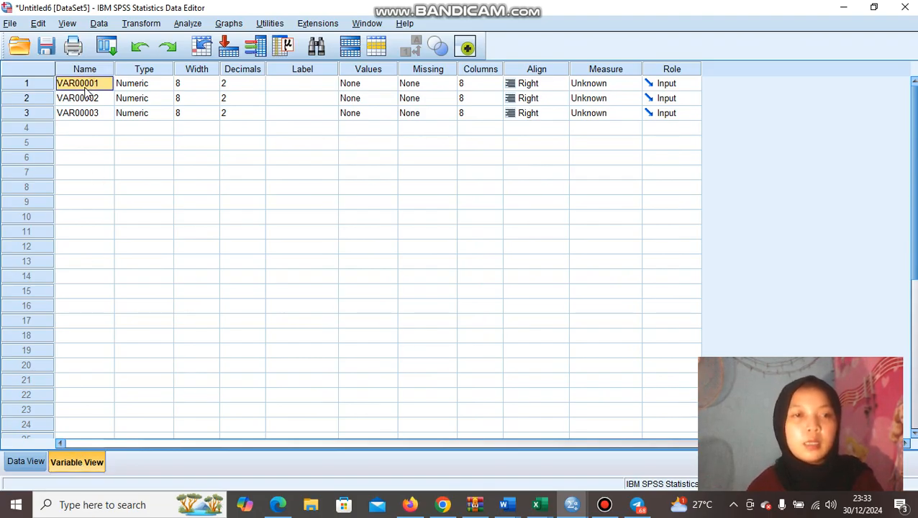
left_click(81, 87)
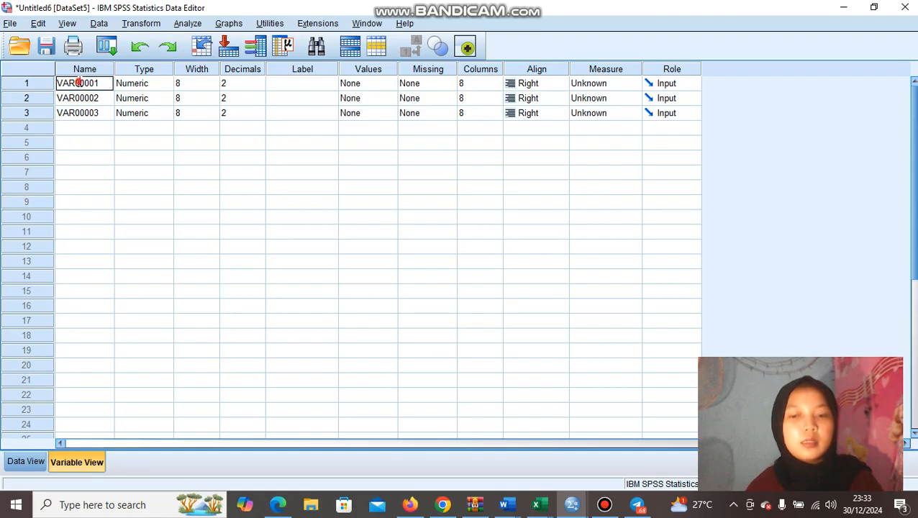
double_click(79, 85)
key("BackSpace")
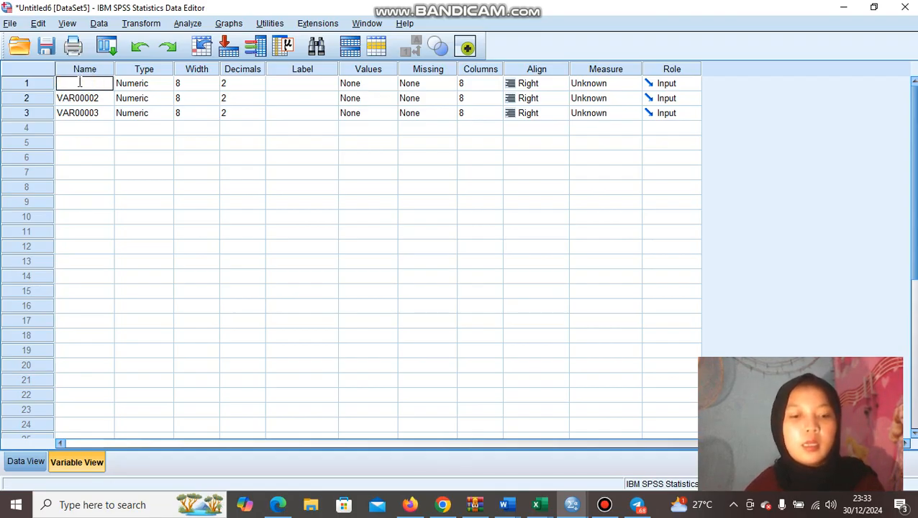
type("X1")
key("Return")
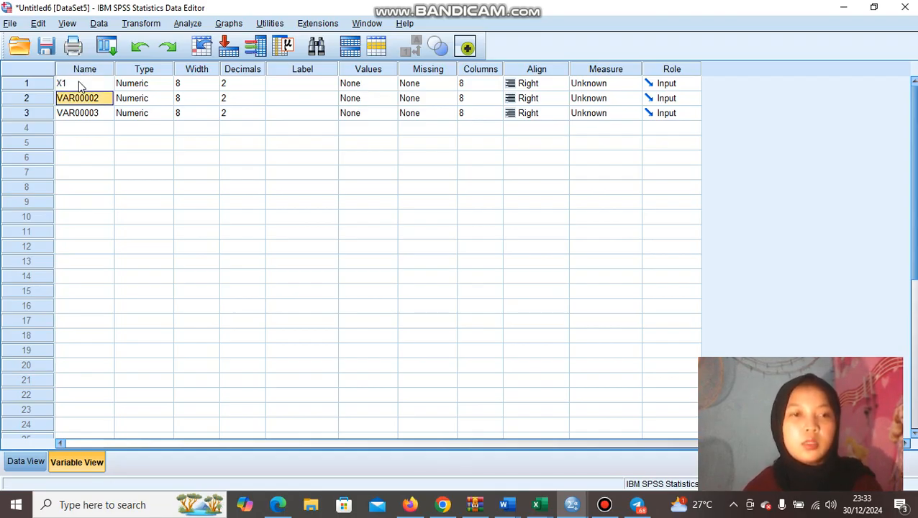
key("BackSpace")
type("X2")
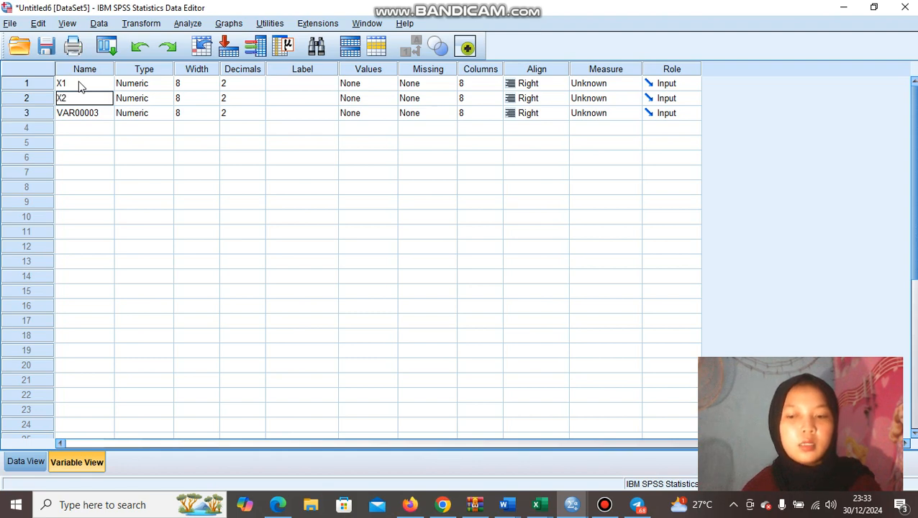
key("Return")
key("BackSpace")
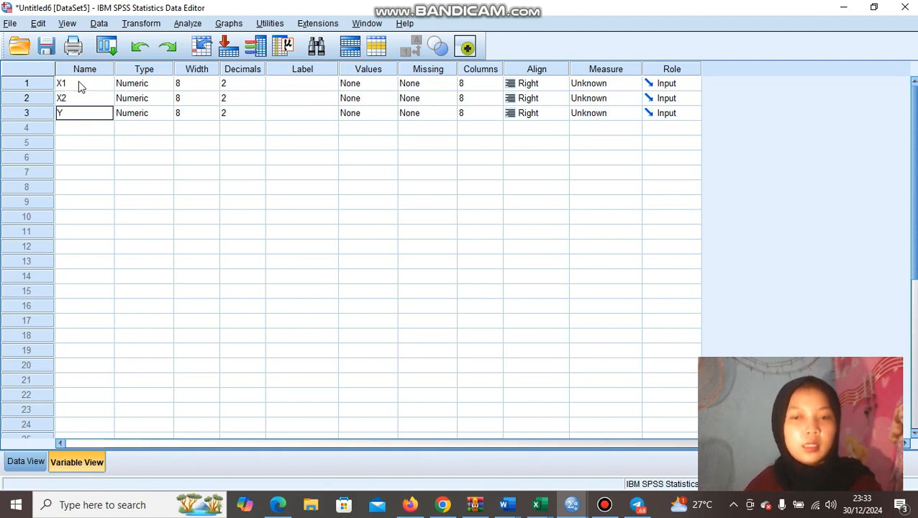
type("Y")
Set the width of variables Y, X2 and X1 to 6.
key("Tab")
key("Tab")
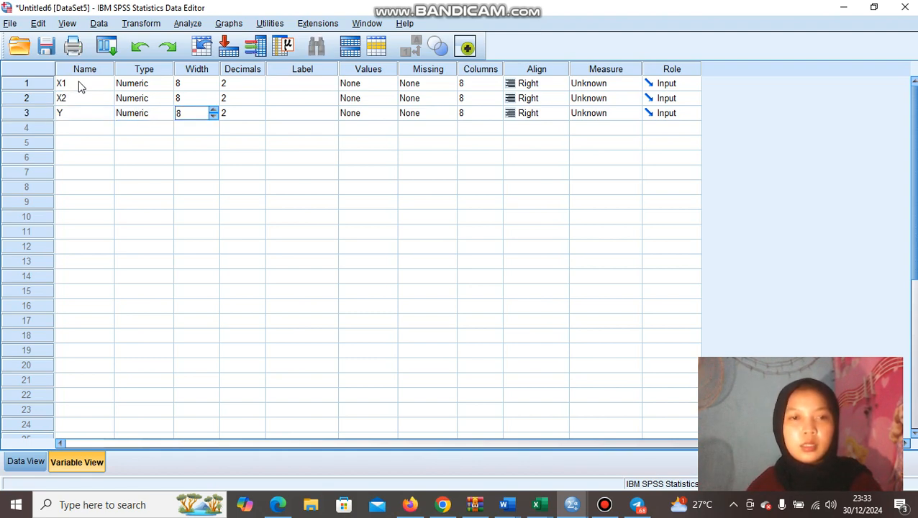
left_click(210, 116)
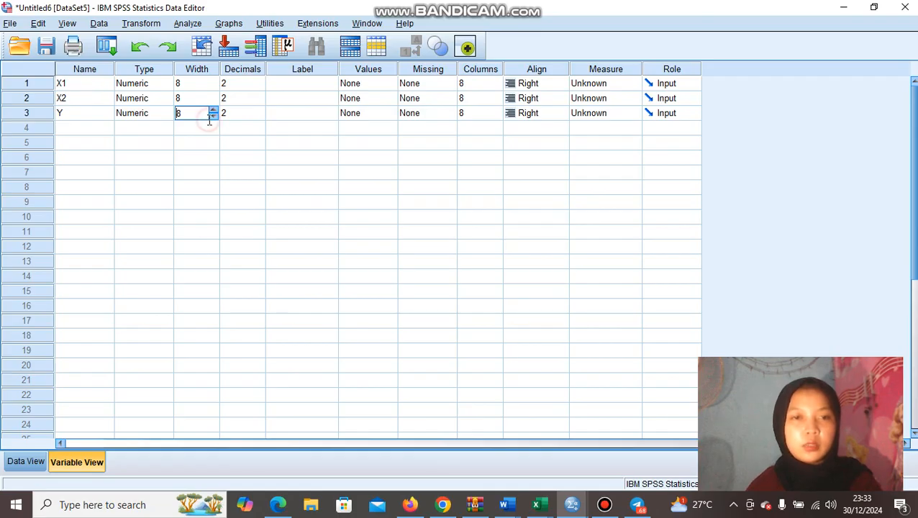
left_click(213, 118)
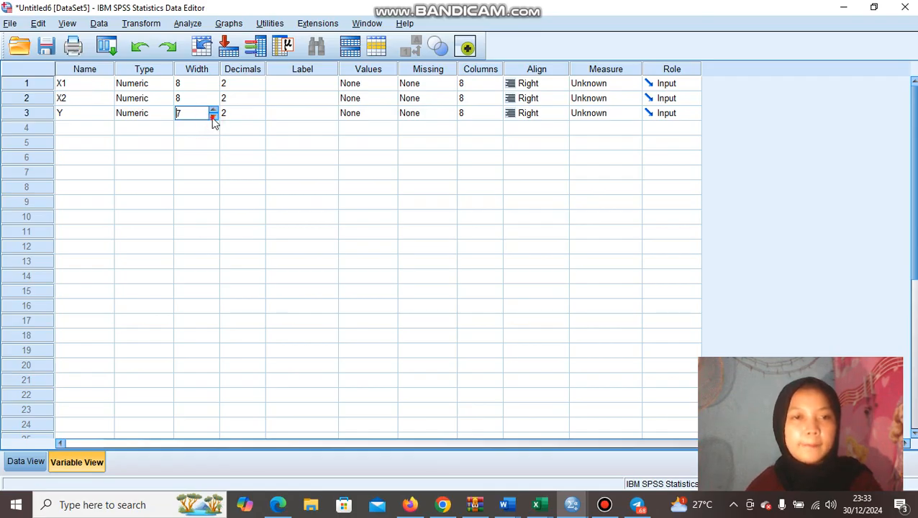
left_click(213, 117)
left_click(215, 100)
left_click(215, 100)
left_click(215, 101)
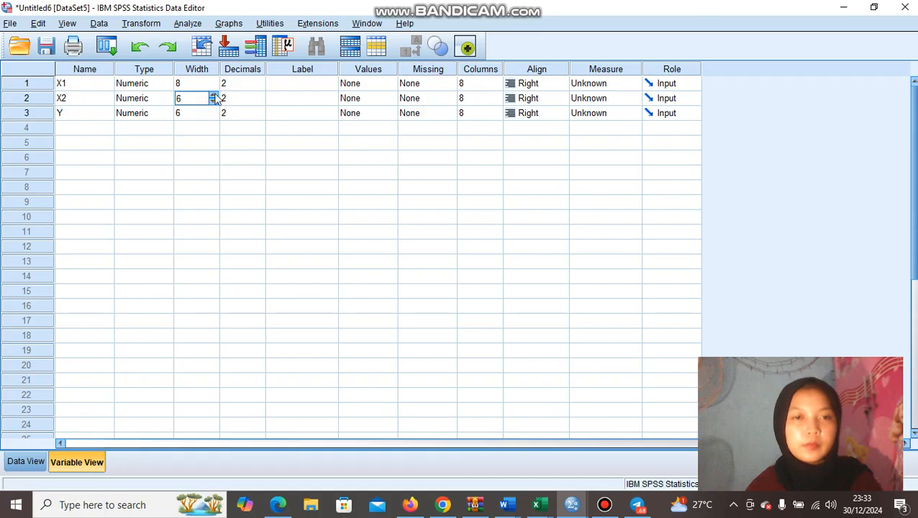
left_click(214, 86)
left_click(213, 86)
left_click(214, 87)
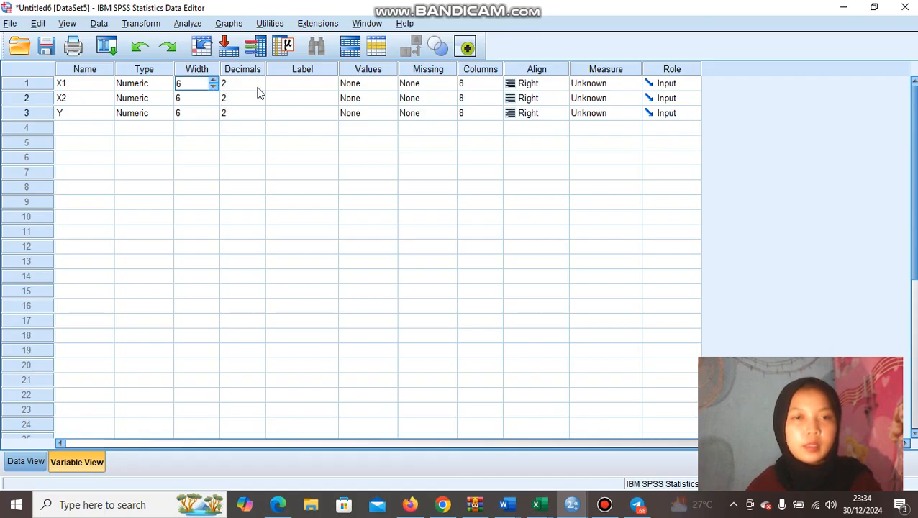
Set the number of decimals to 0 for variables X1, X2 and Y.
left_click(259, 87)
left_click(259, 87)
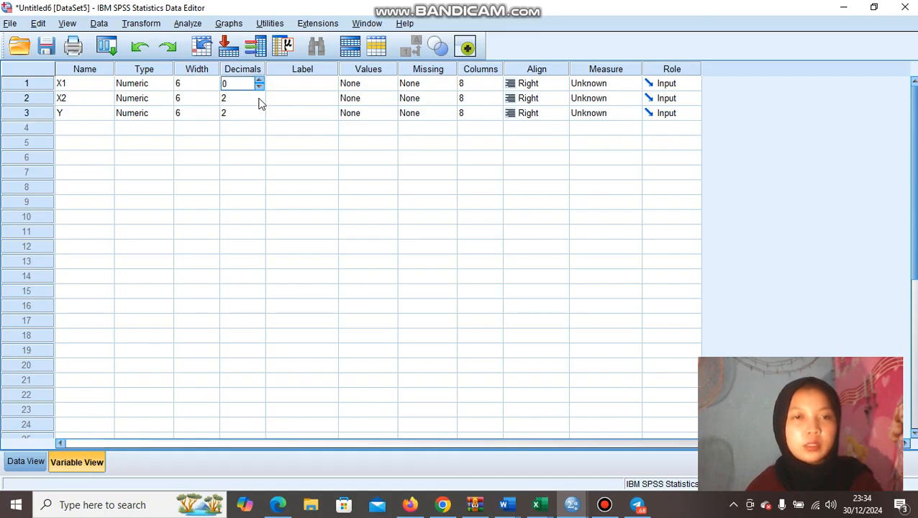
left_click(260, 101)
left_click(260, 101)
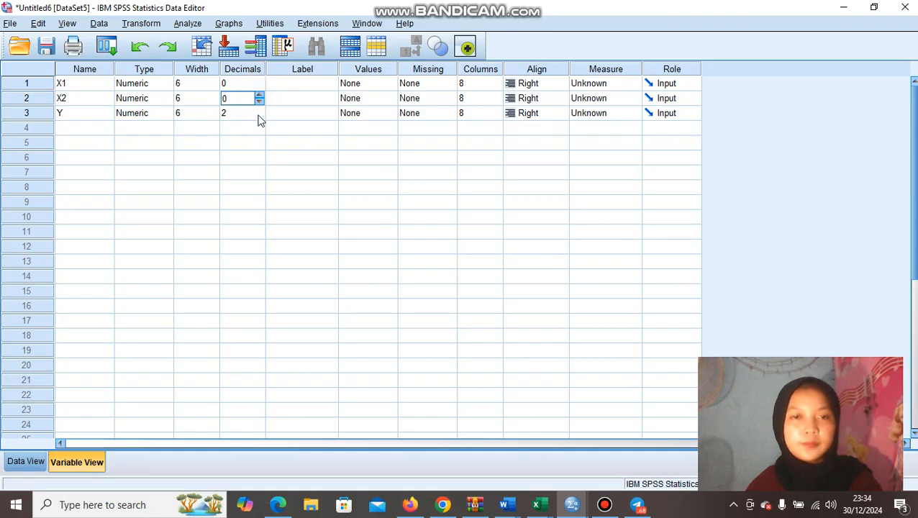
left_click(260, 115)
left_click(260, 116)
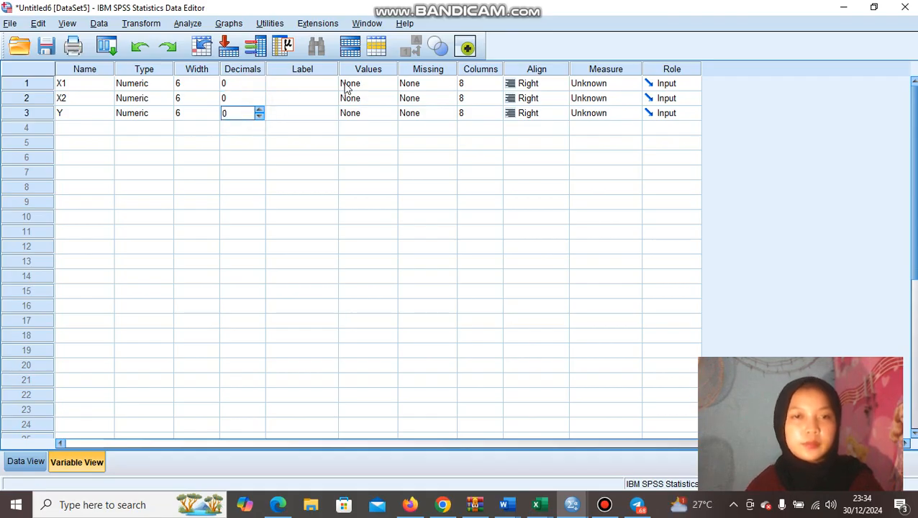
Set the display column width (Columns) to 6 for variables X1, X2 and Y.
left_click(479, 83)
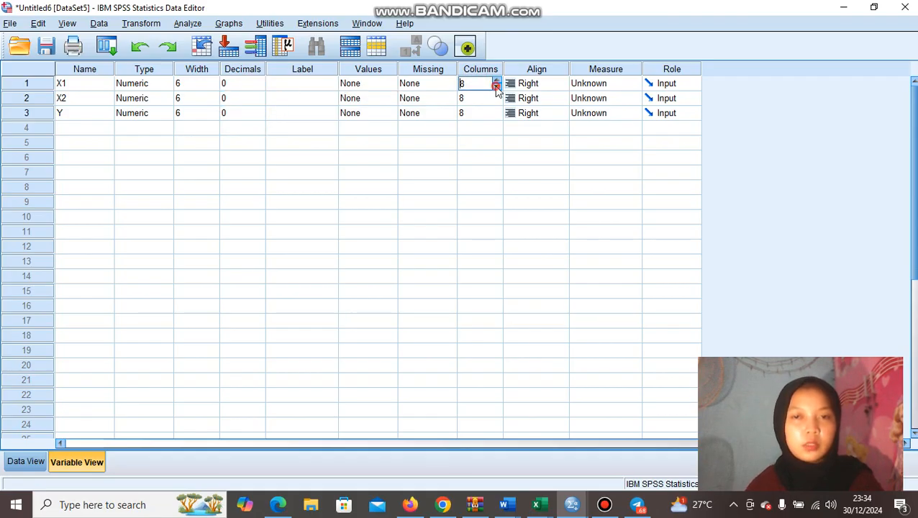
left_click(495, 86)
left_click(496, 86)
left_click(497, 103)
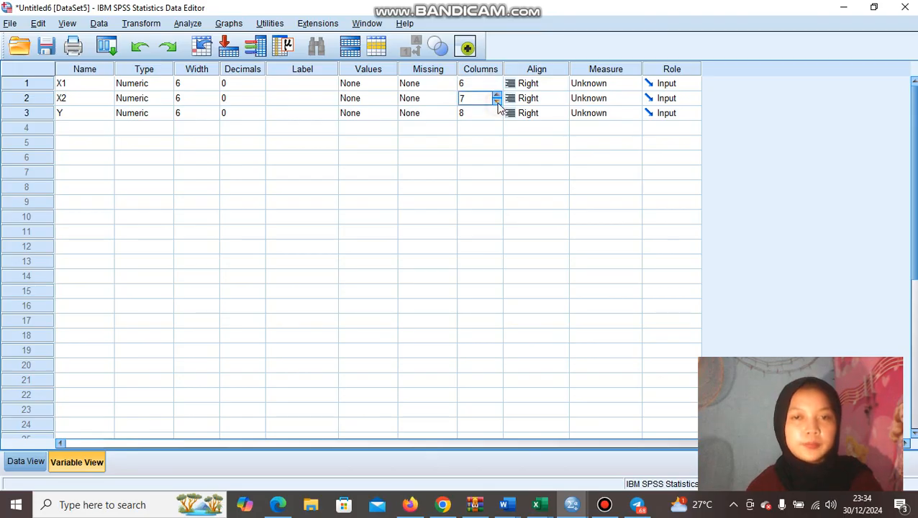
left_click(497, 102)
left_click(496, 116)
left_click(496, 117)
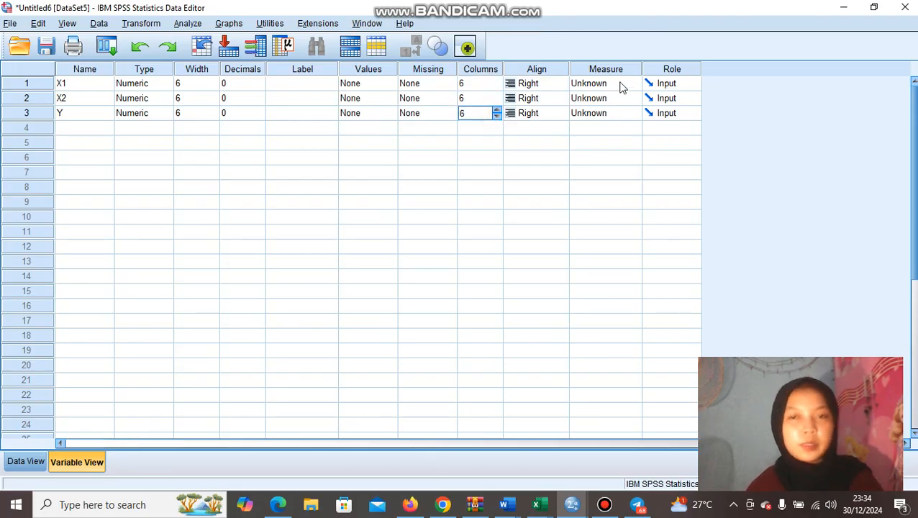
Set the measurement level of variables X1, X2 and Y to Scale.
left_click(620, 85)
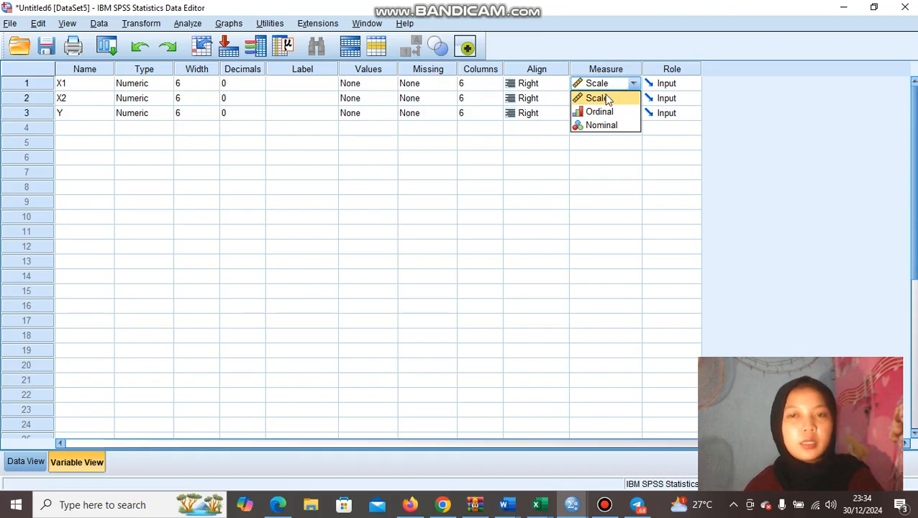
left_click(604, 98)
left_click(596, 102)
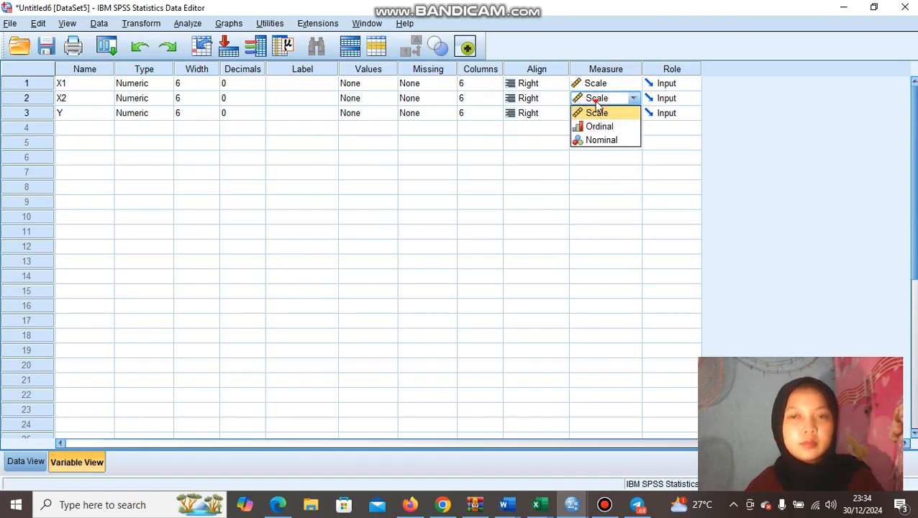
left_click(596, 113)
left_click(594, 117)
left_click(592, 117)
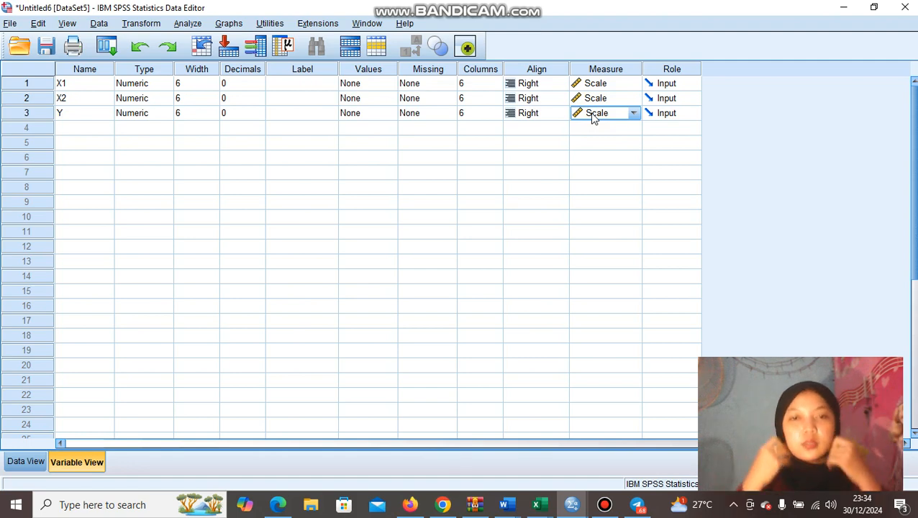
Label variable X1 as ENDORSEMENT INFLUENCER.
left_click(308, 85)
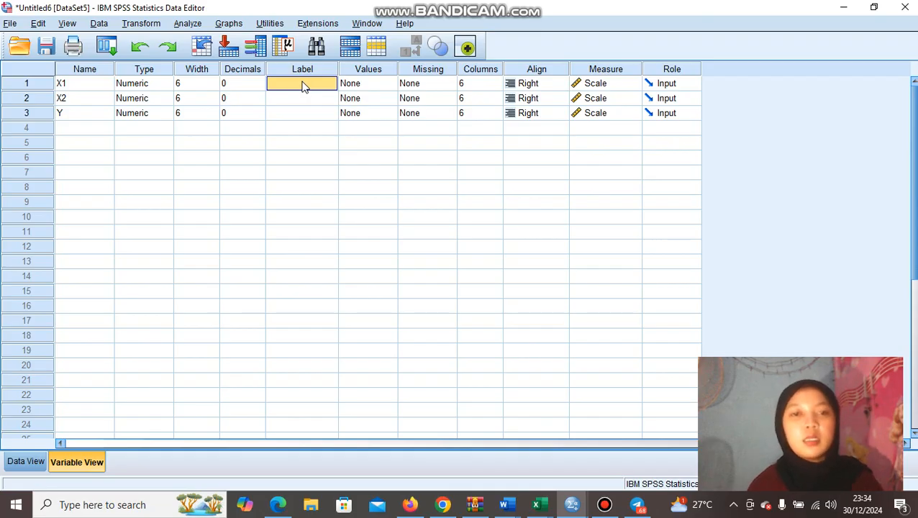
left_click(300, 83)
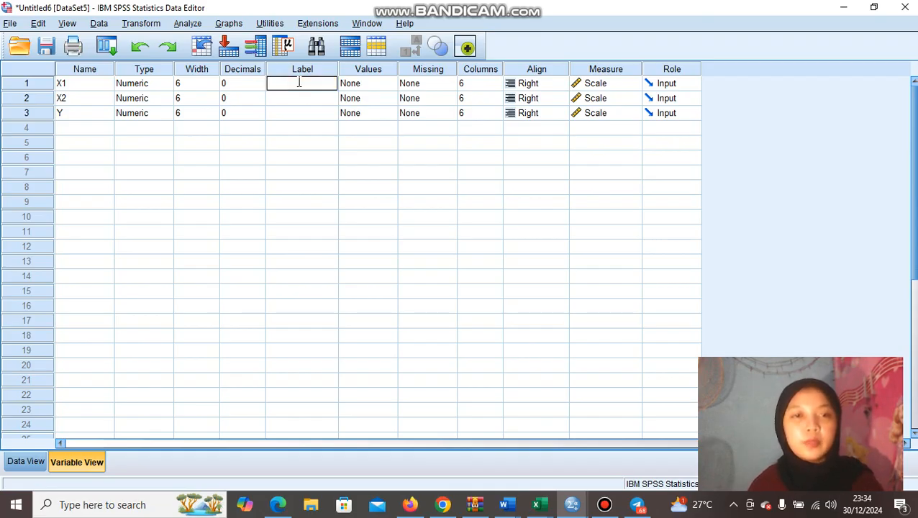
type("END")
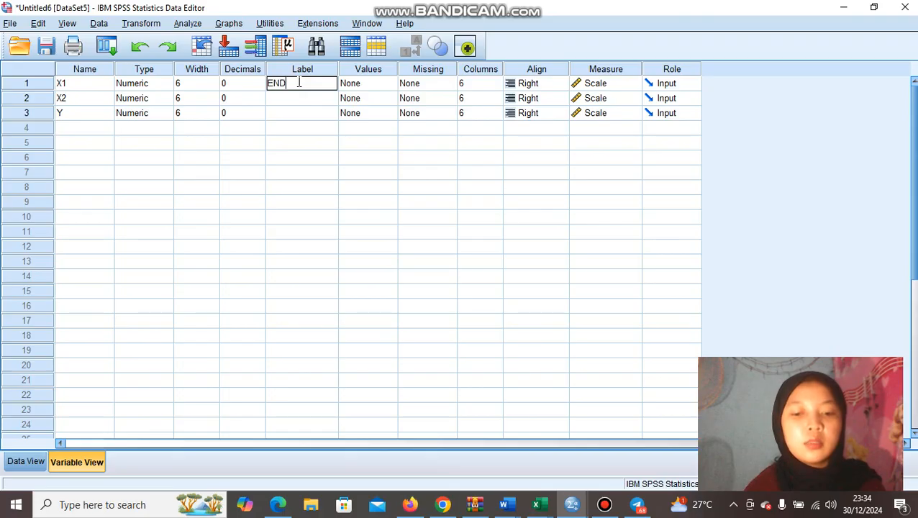
type("ORSEMENT")
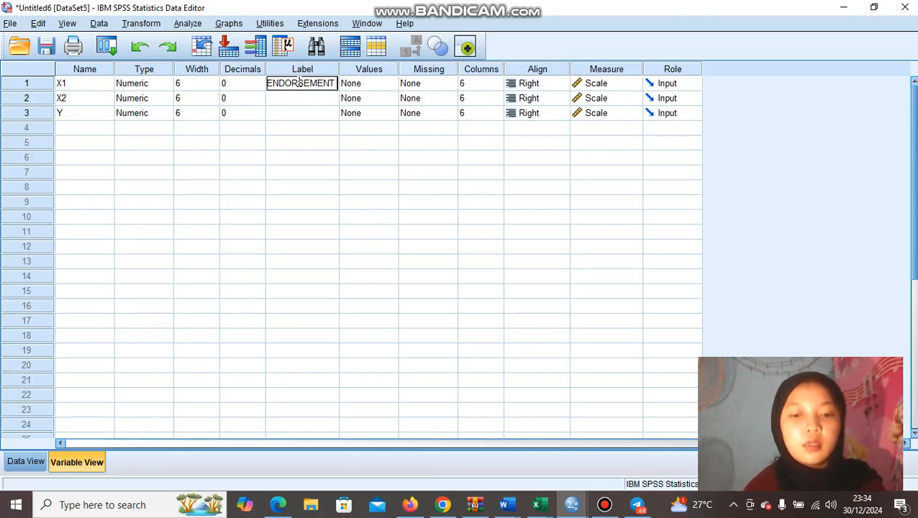
type(" INFLU")
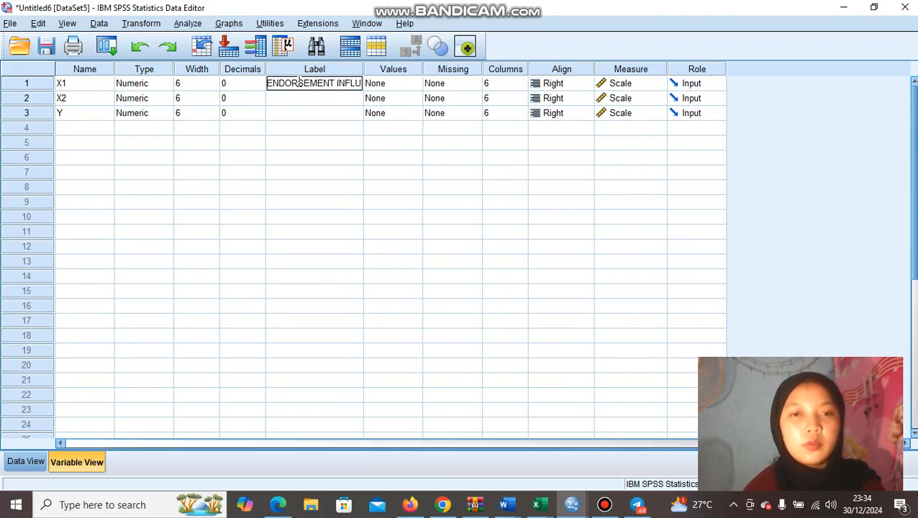
type("ENCER")
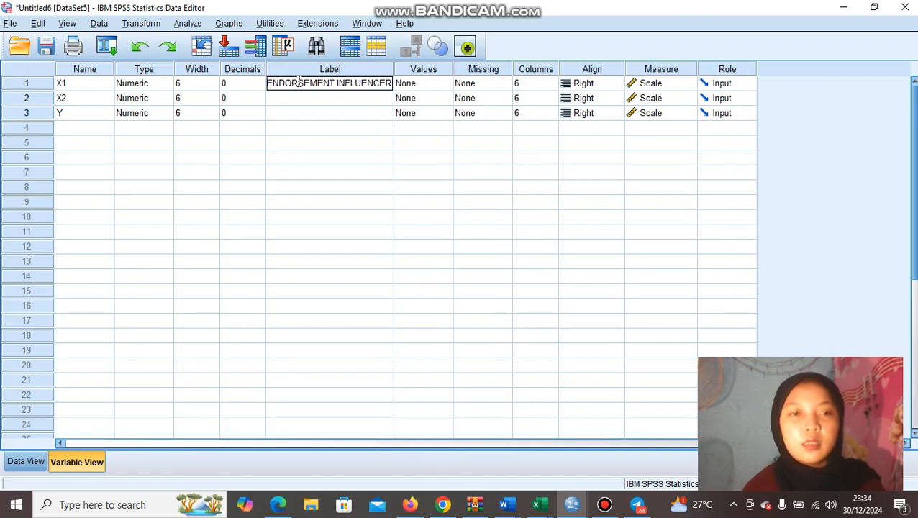
key("Return")
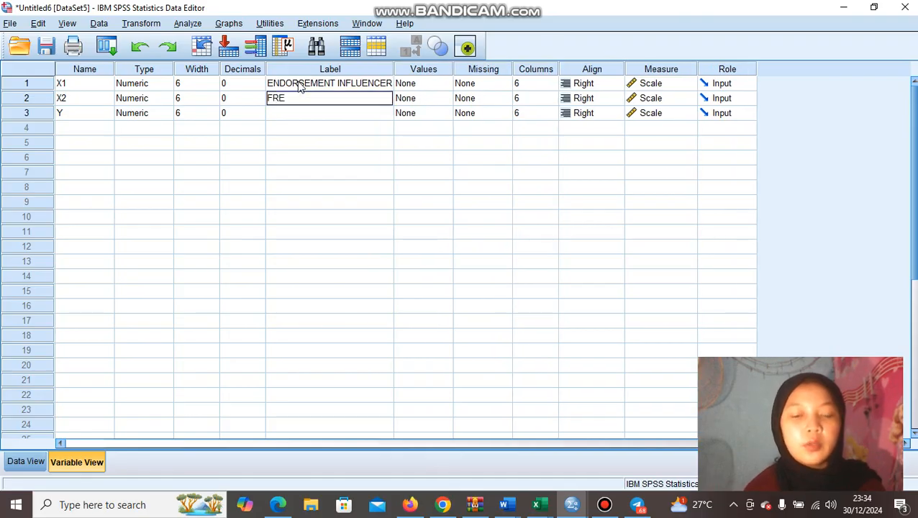
Label variable X2 as FREKUENSI IKLAN and variable Y as KEPUTUSAN PEMBELIAN.
type("KUENSI IKLAN")
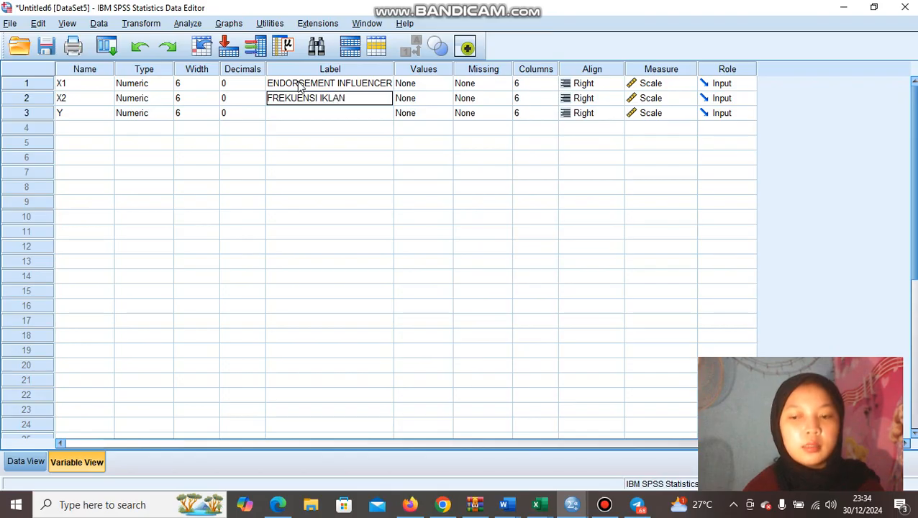
key("Return")
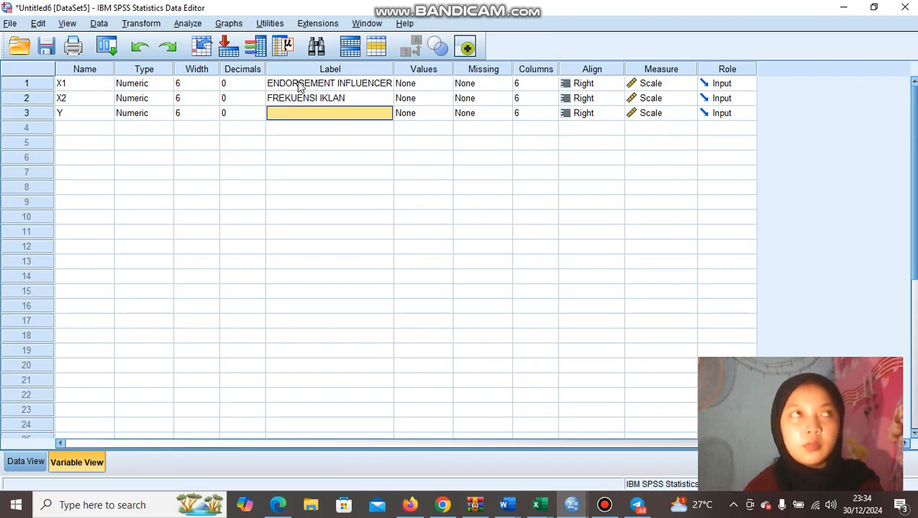
type("KEPUTUSAN PEMBELIAN")
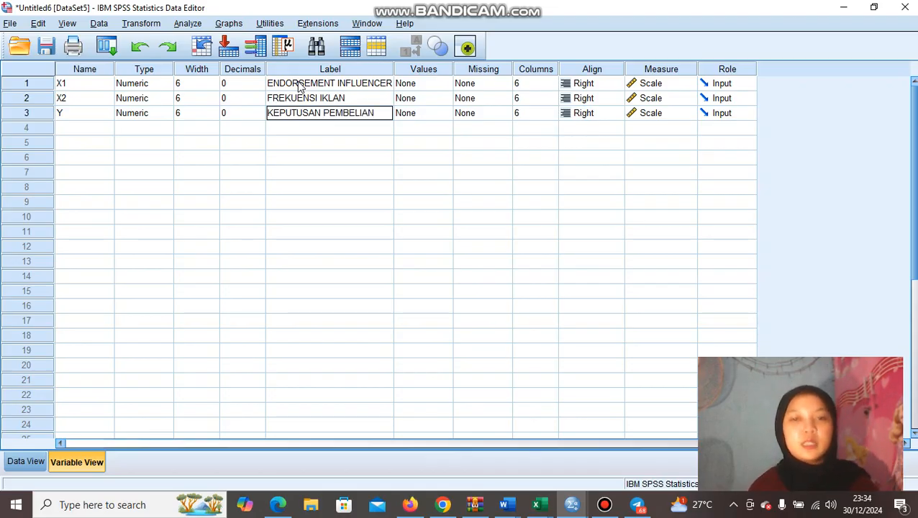
Switch to the data view and open the Linear Regression setup for the dataset.
left_click(29, 462)
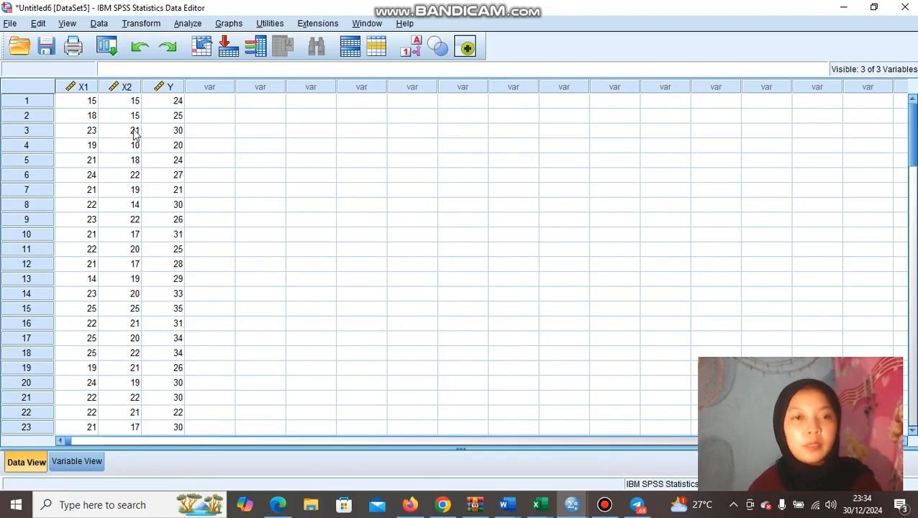
left_click(190, 24)
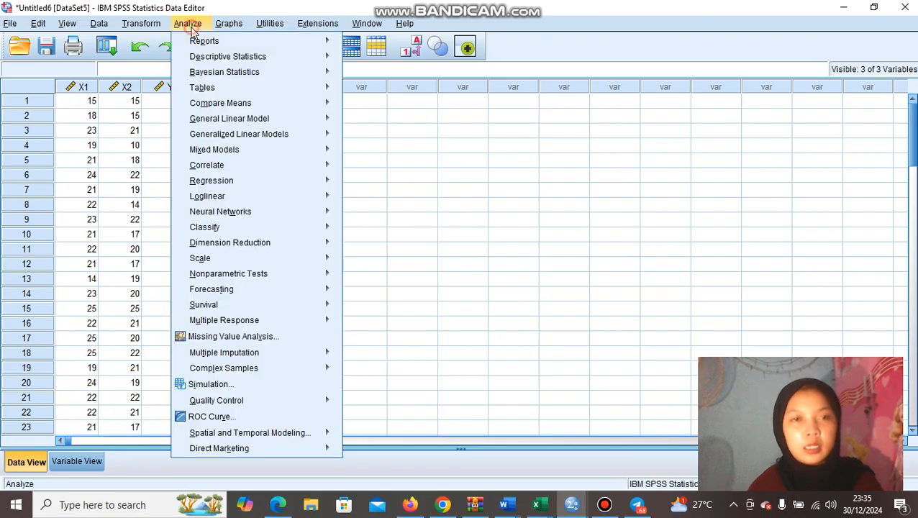
key("Right")
key("Up")
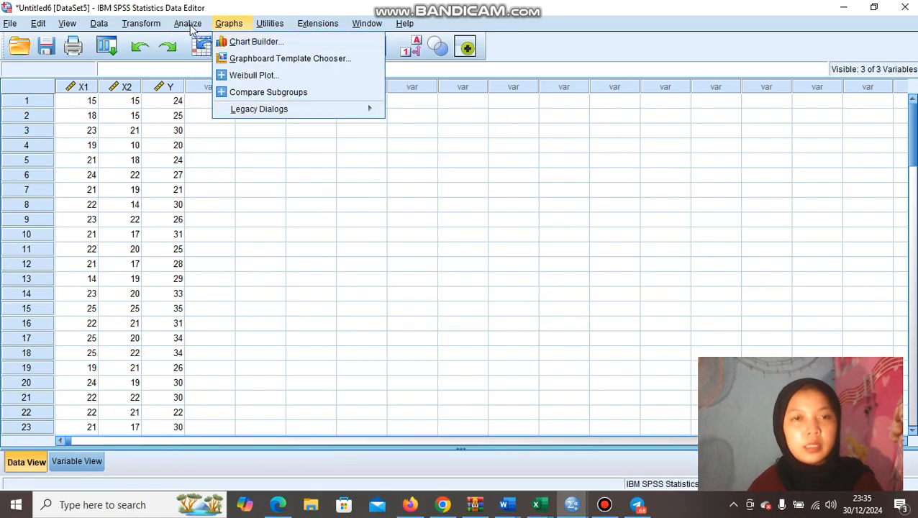
mouse_move(192, 27)
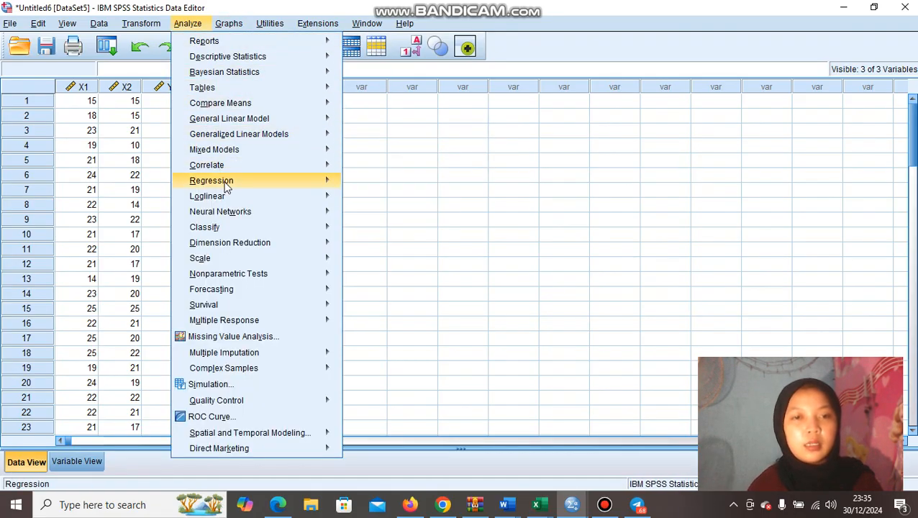
mouse_move(264, 181)
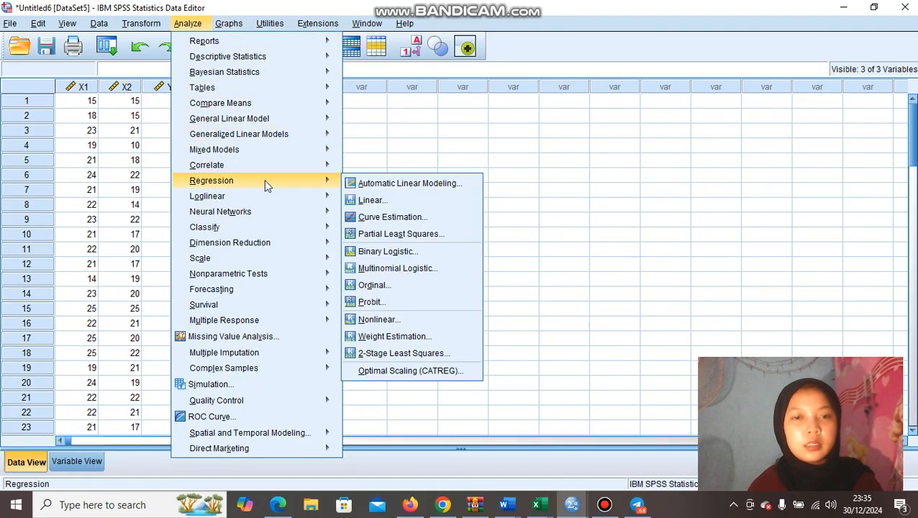
left_click(372, 203)
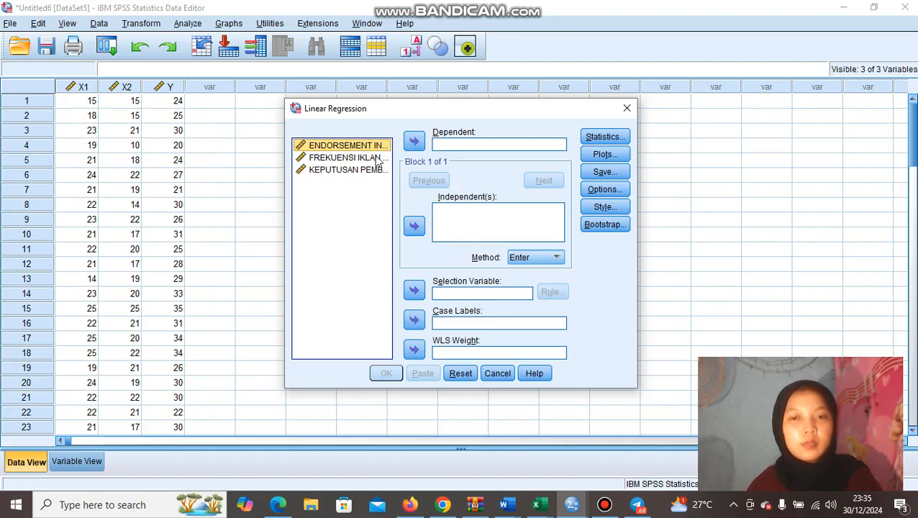
Assign ENDORSEMENT INFLUENCER and FREKUENSI IKLAN as independent variables and KEPUTUSAN PEMBELIAN as the dependent variable.
left_click(413, 225)
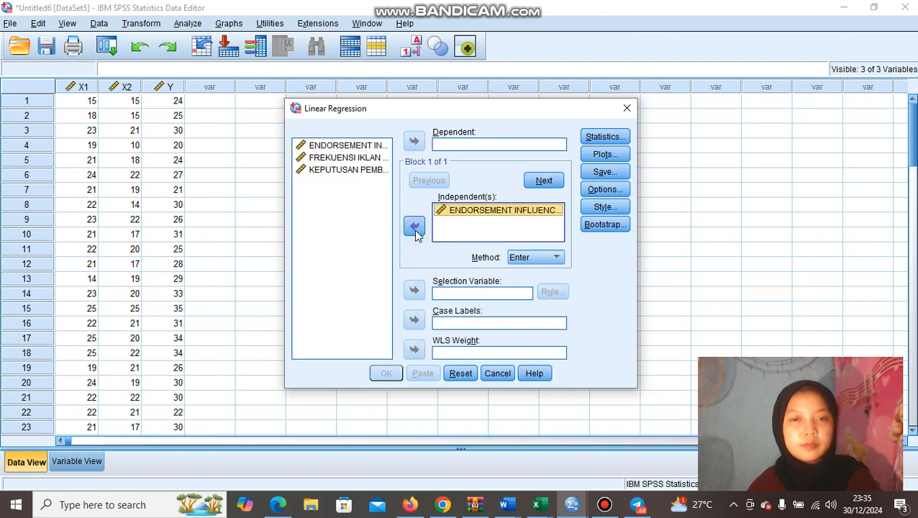
left_click(368, 157)
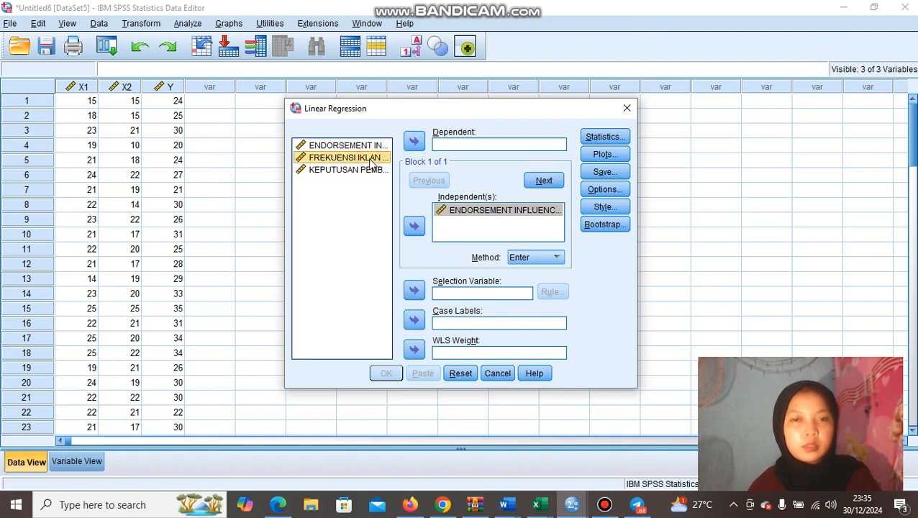
left_click(414, 226)
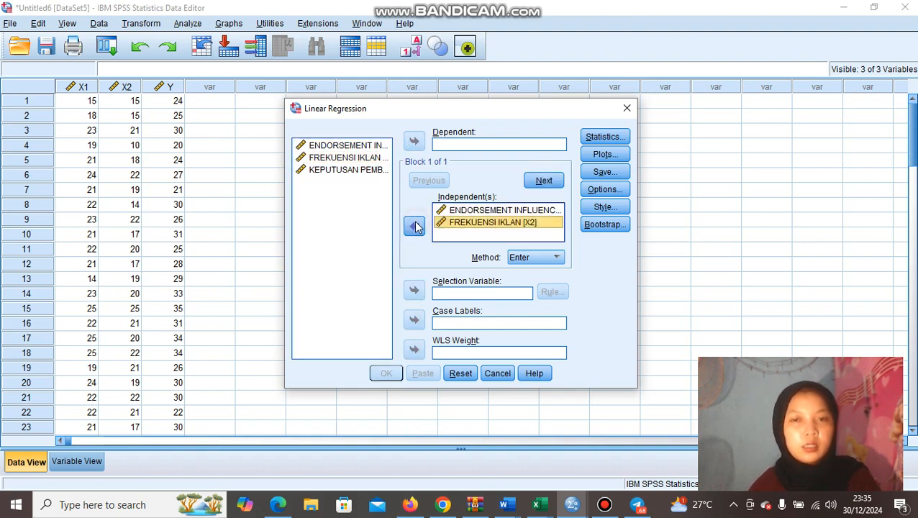
left_click(353, 170)
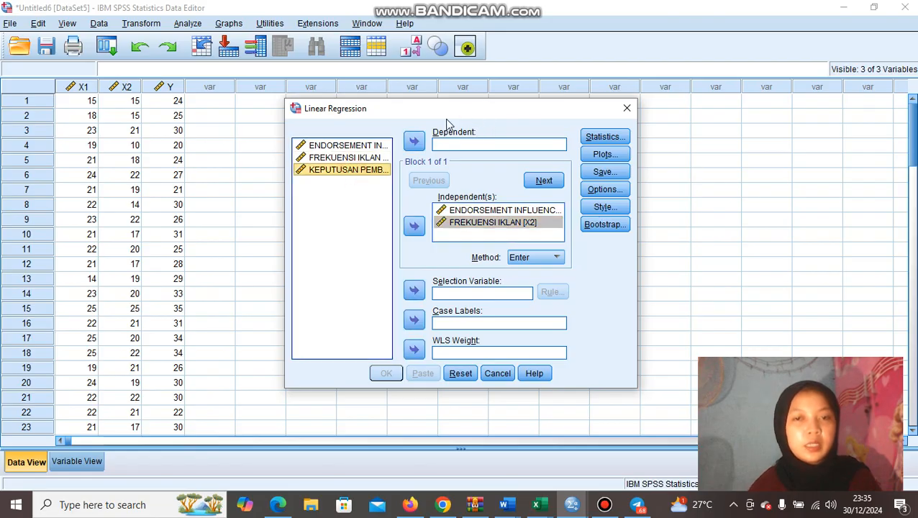
left_click(415, 141)
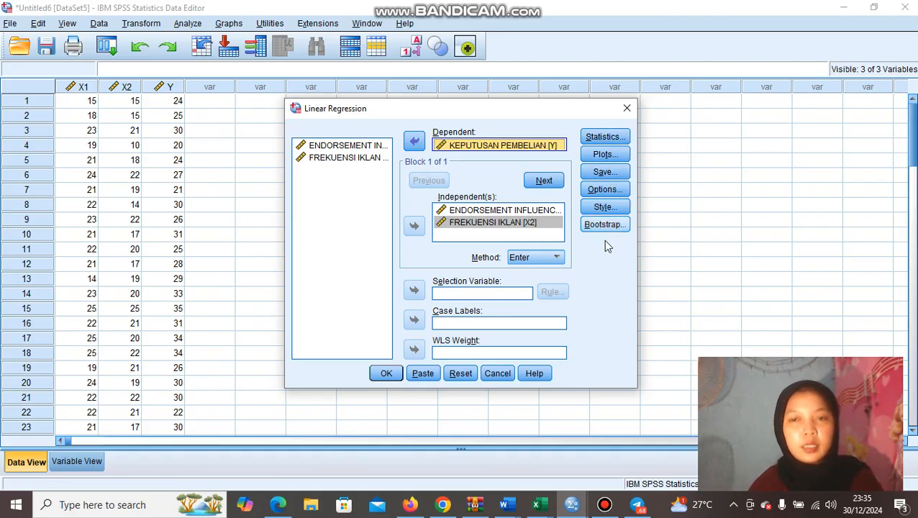
Set the regression to save unstandardized residuals and run it.
left_click(604, 172)
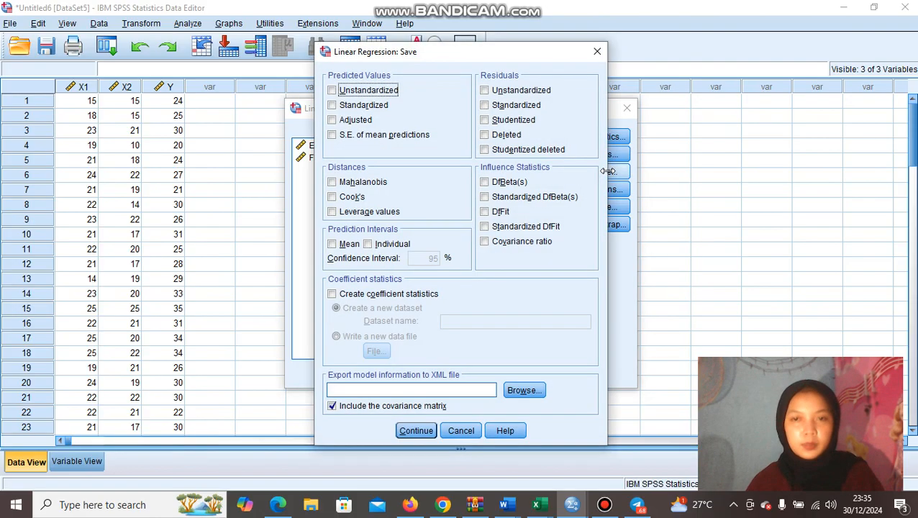
left_click(485, 93)
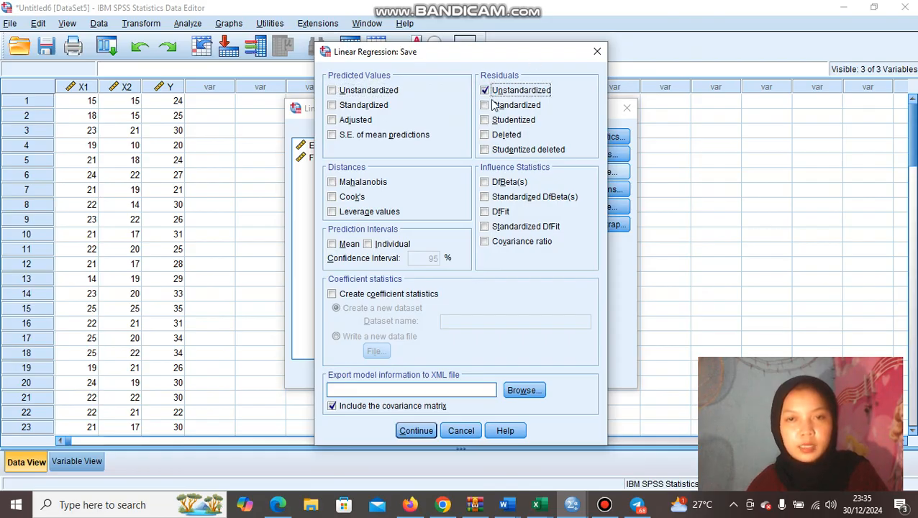
left_click(416, 434)
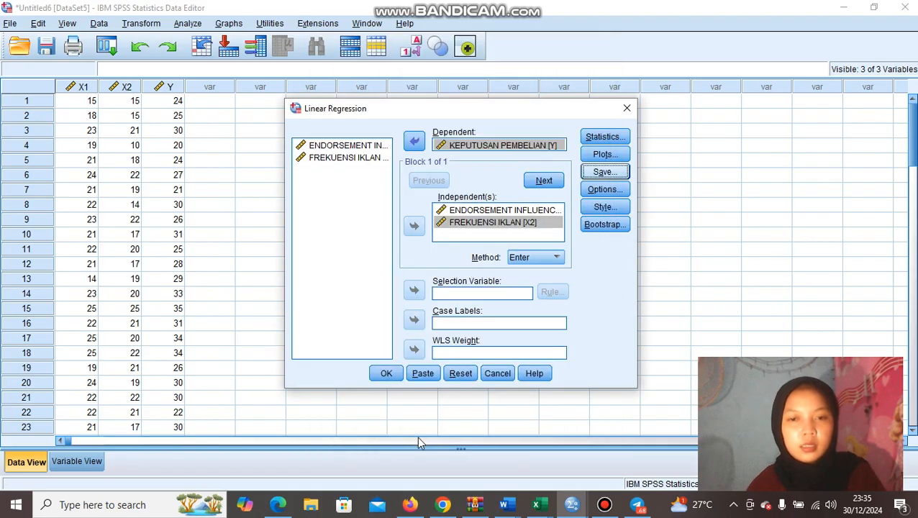
left_click(384, 374)
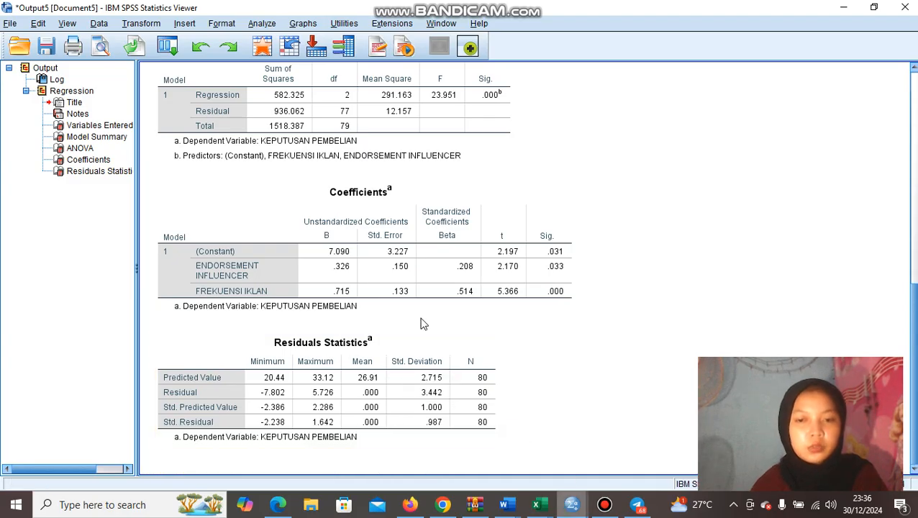
Return to the Untitled6 dataset and set up a Compute Variable operation with the target variable ABS_RES.
left_click(572, 504)
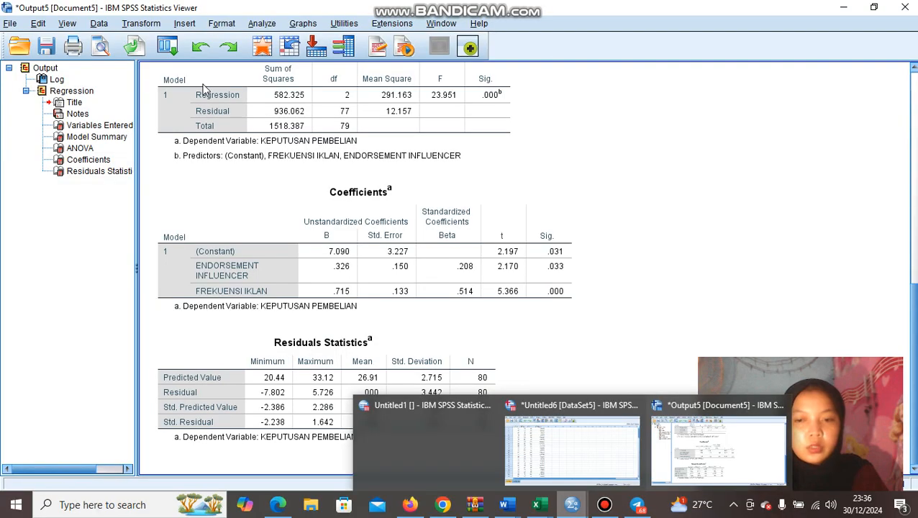
left_click(572, 450)
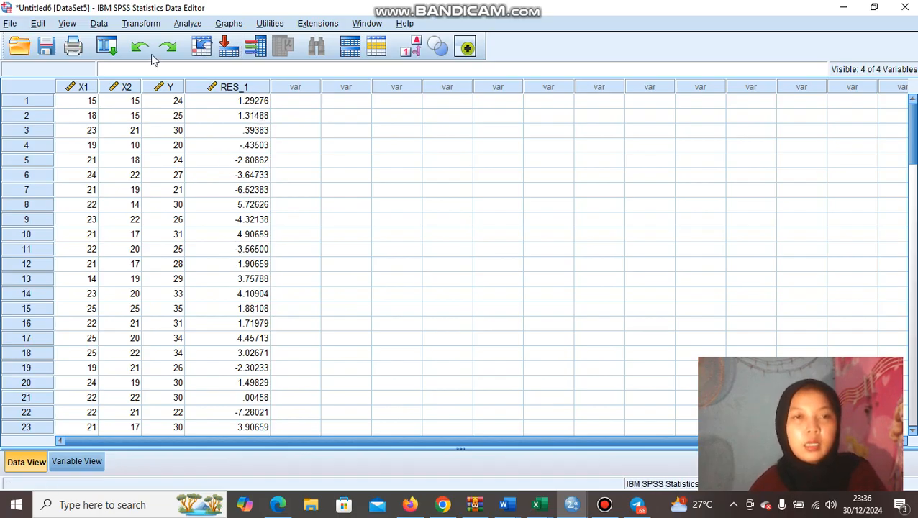
left_click(138, 24)
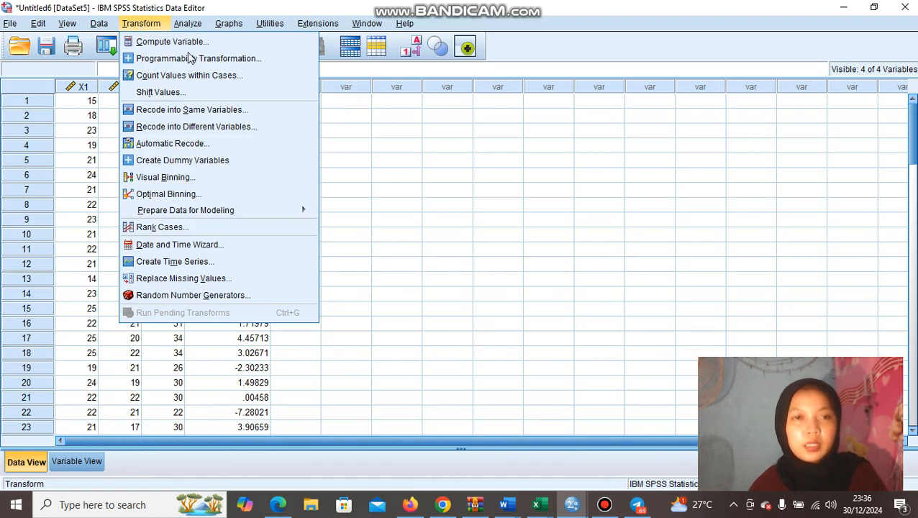
left_click(142, 45)
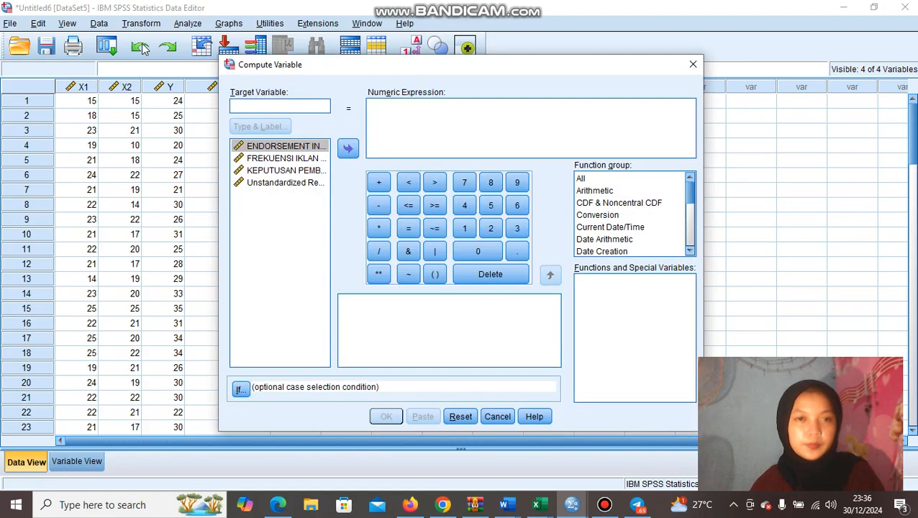
left_click(243, 104)
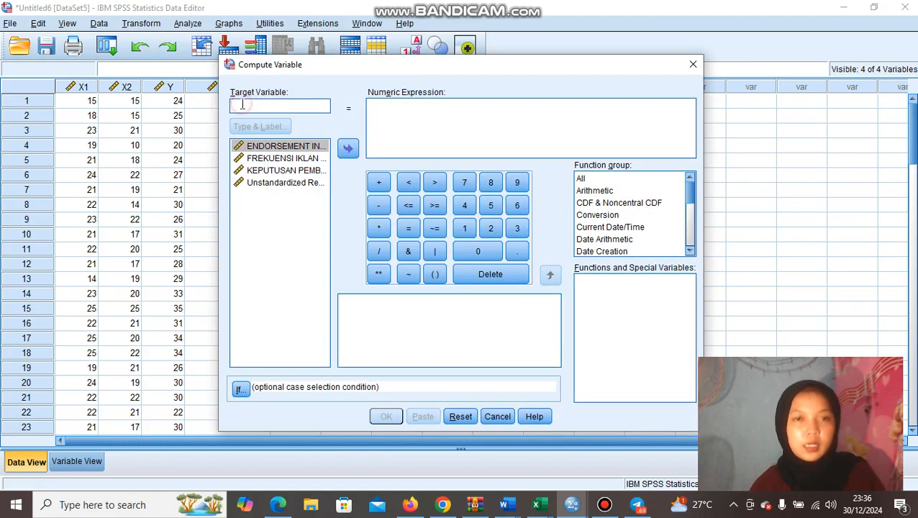
type("AB")
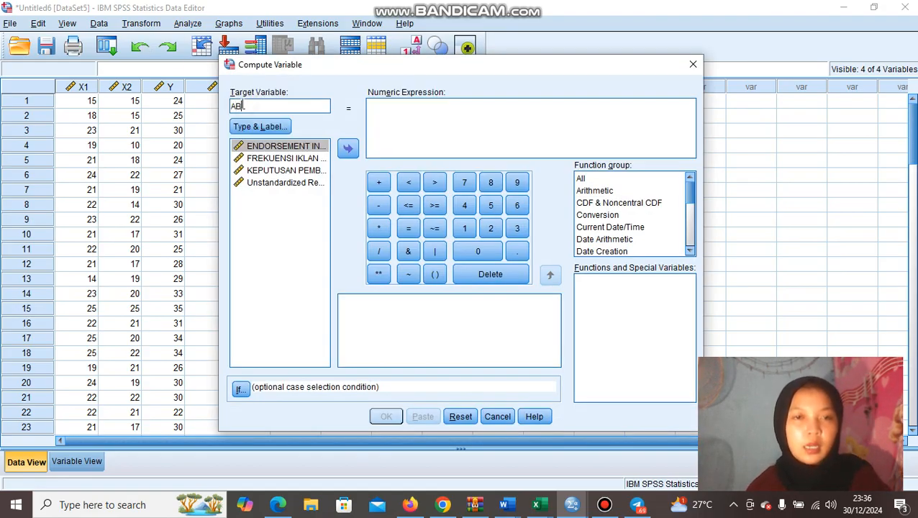
type("S_RES")
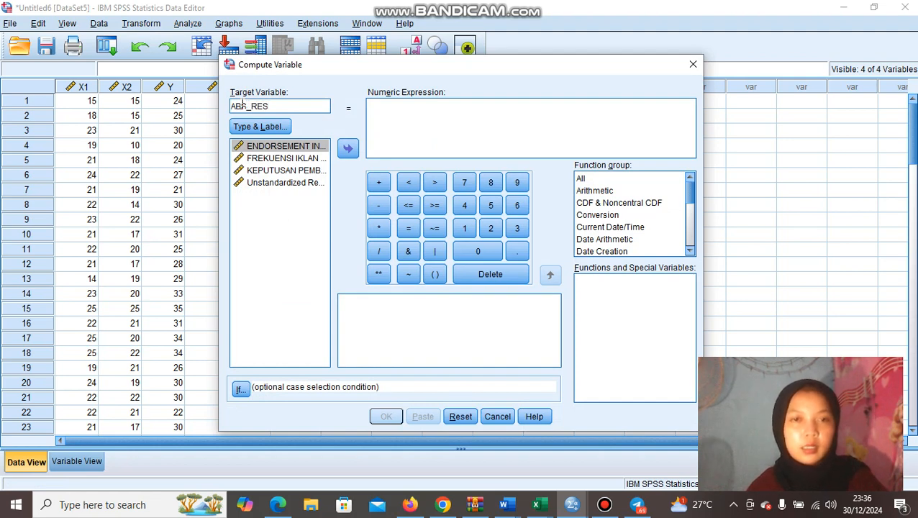
Insert the Abs function from the All function group into the numeric expression for ABS_RES.
left_click(586, 180)
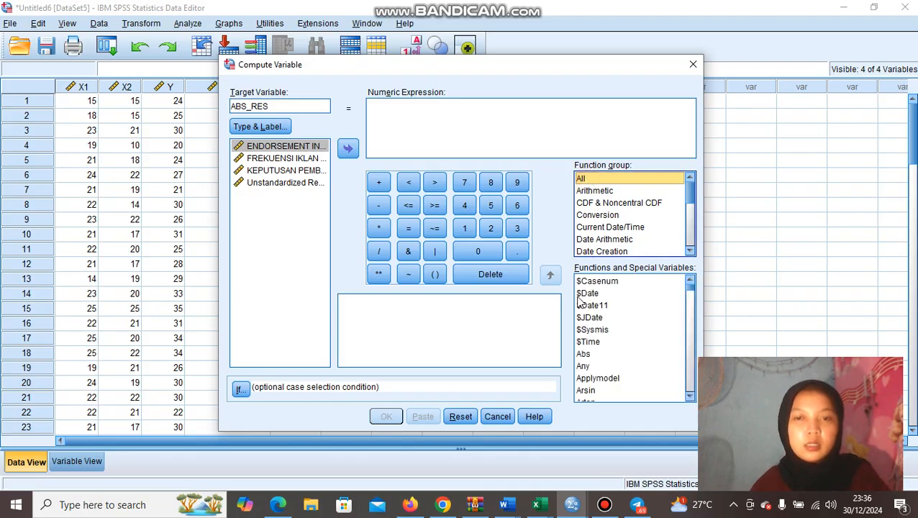
left_click(584, 354)
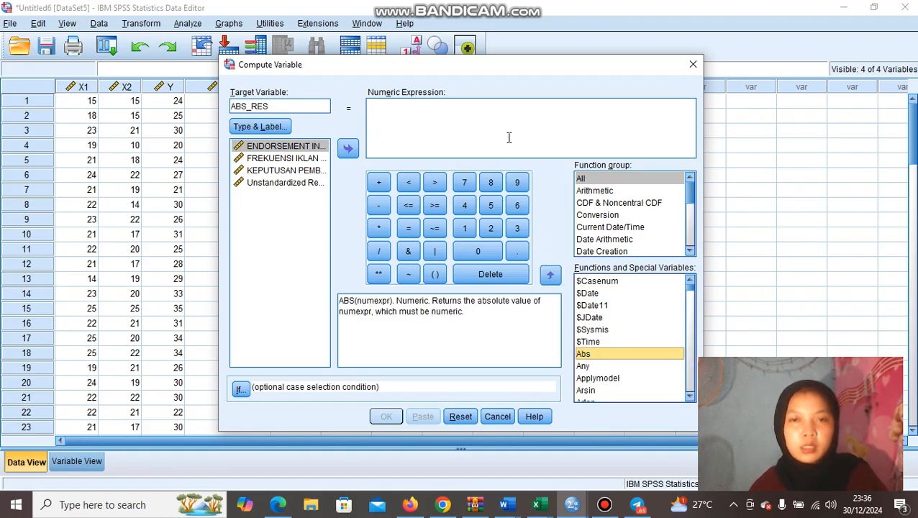
left_click(549, 274)
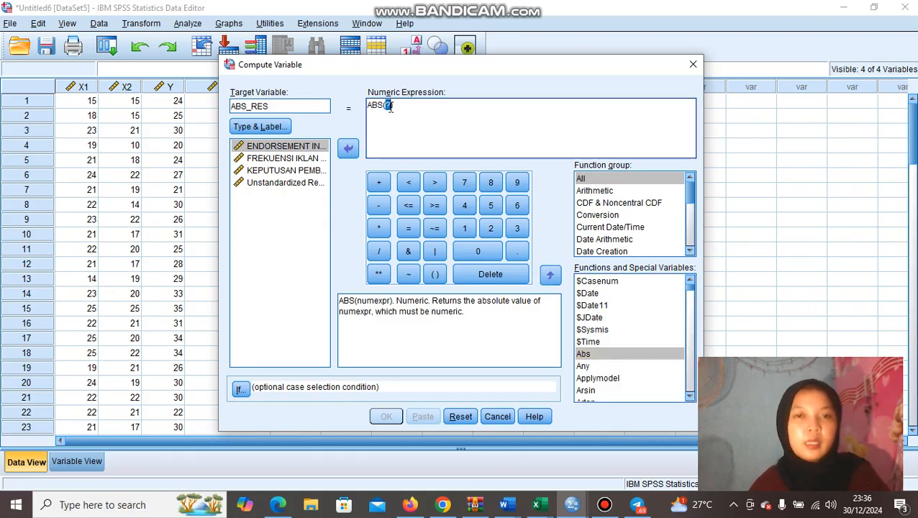
Use the unstandardized residual RES_1 as the argument of the ABS function and run the ABS_RES computation.
left_click(285, 185)
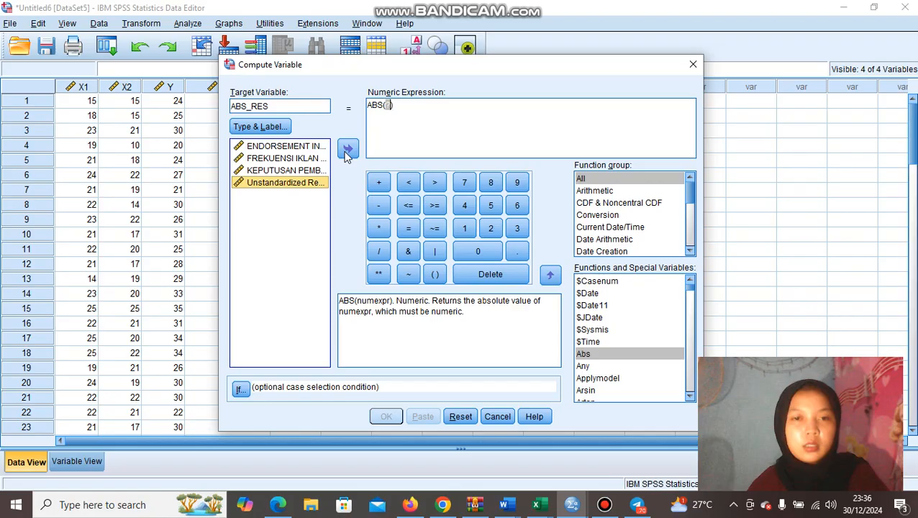
left_click(347, 150)
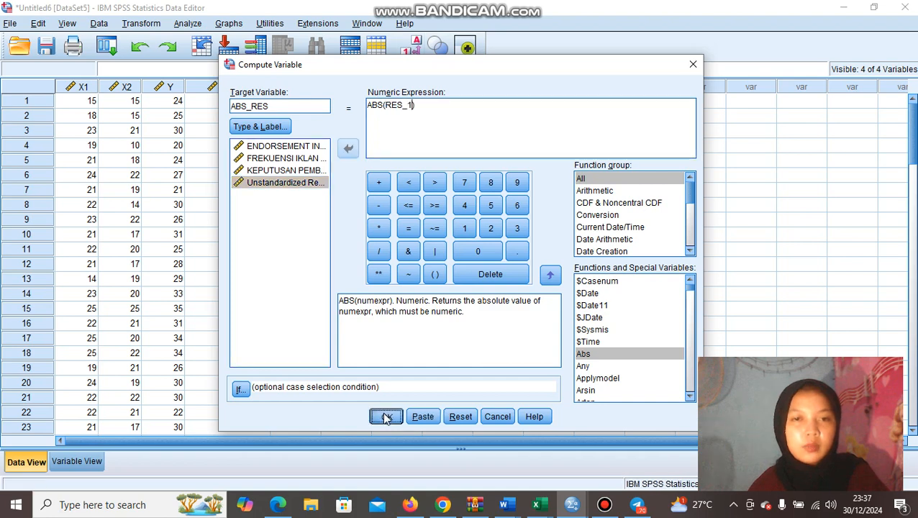
left_click(385, 416)
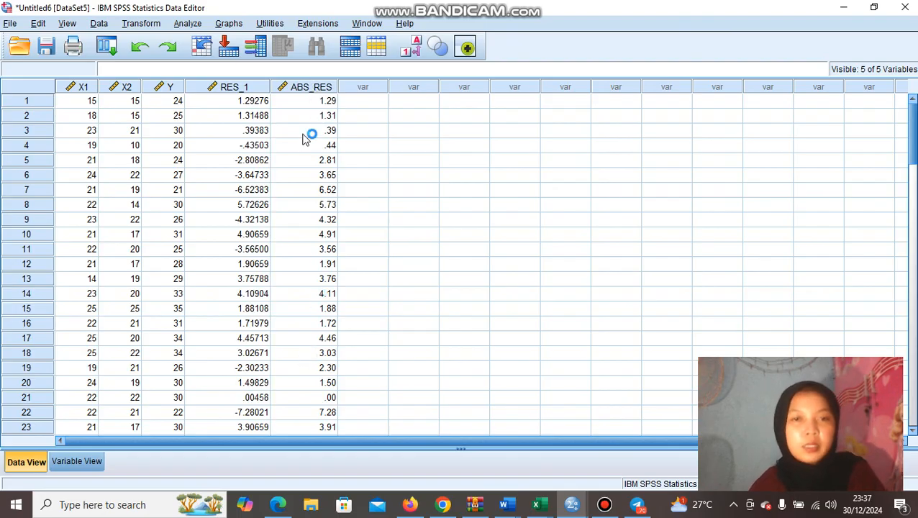
Set up another linear regression, replacing KEPUTUSAN PEMBELIAN with ABS_RES as the dependent variable.
left_click(186, 24)
key("Right")
key("Down")
key("Down")
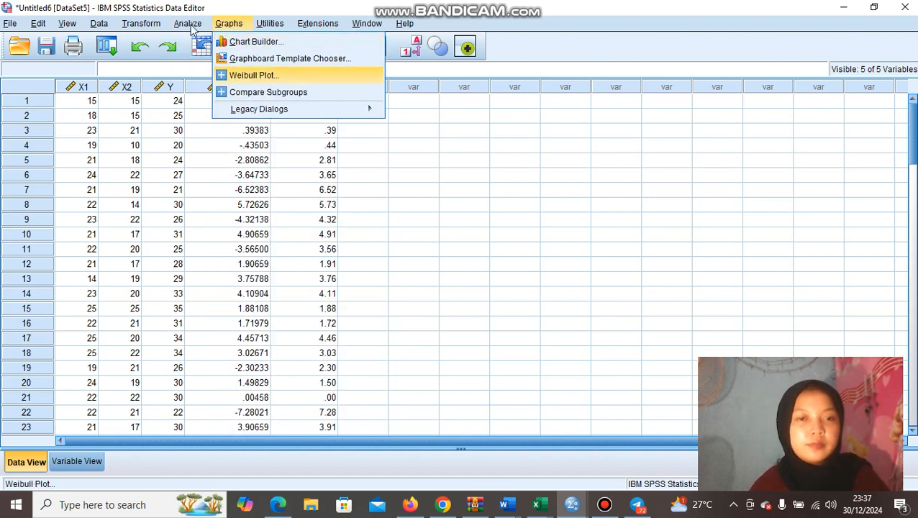
key("Left")
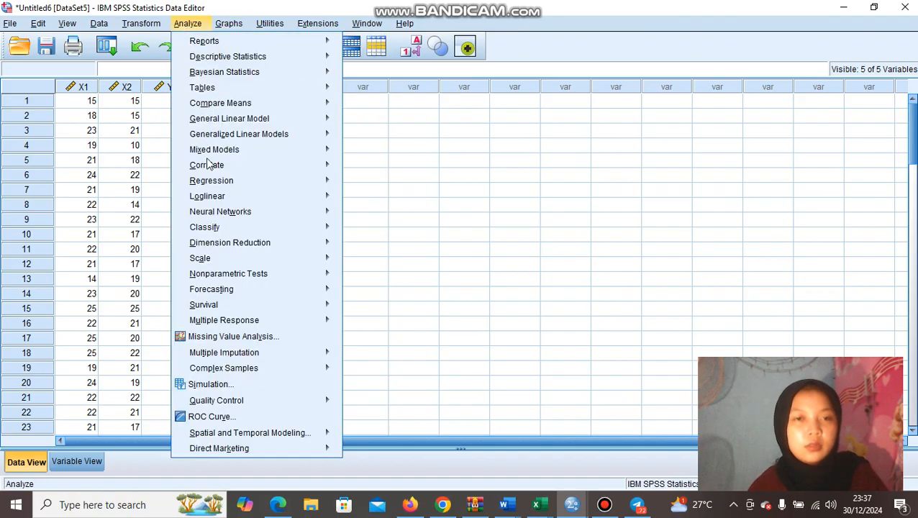
mouse_move(212, 180)
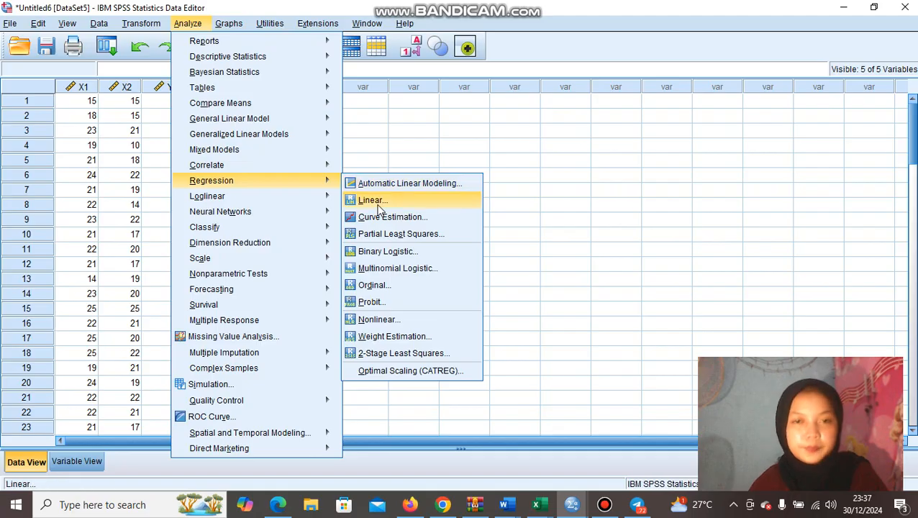
left_click(374, 203)
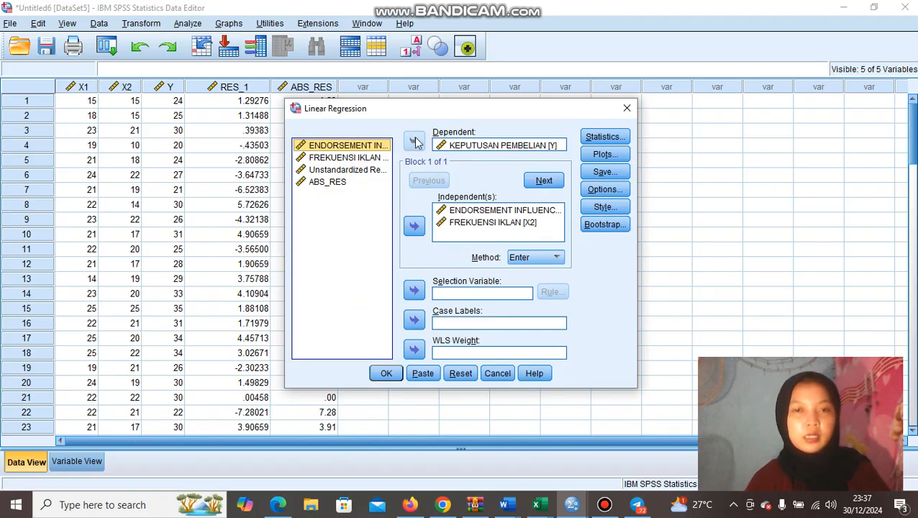
left_click(479, 145)
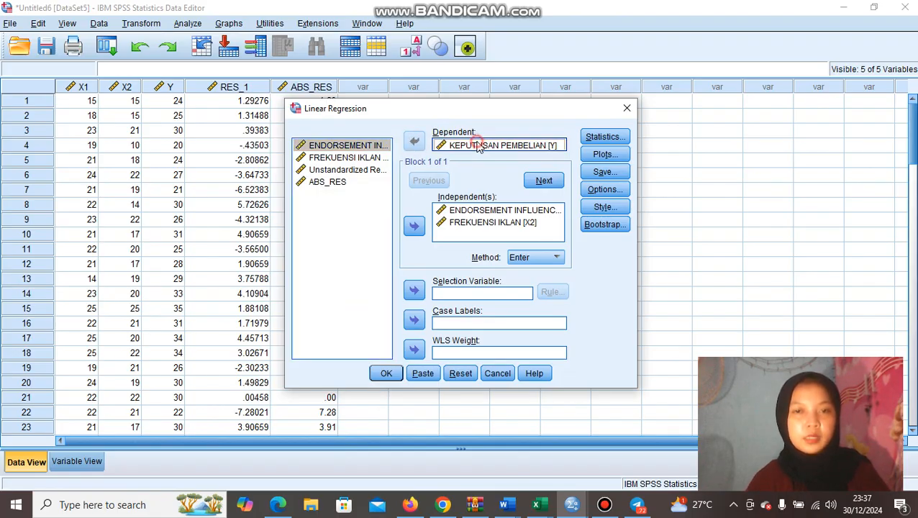
left_click(413, 141)
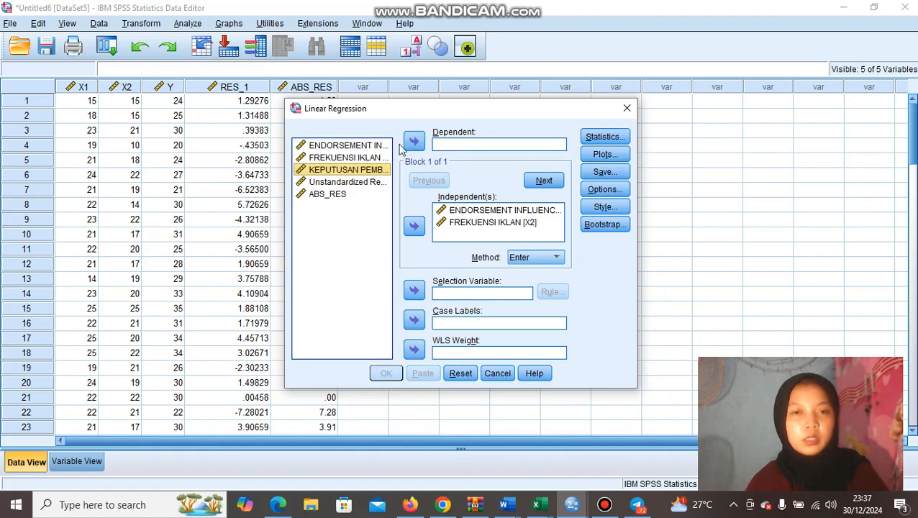
left_click(327, 200)
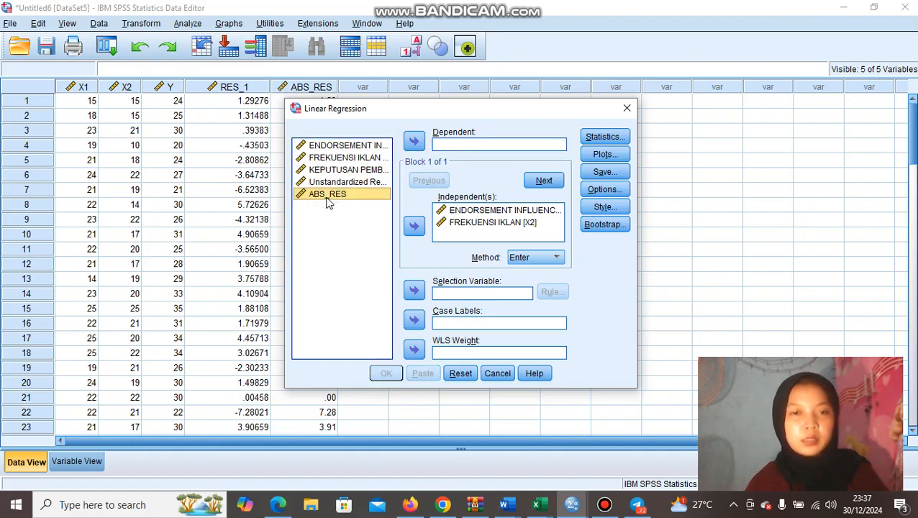
left_click(414, 142)
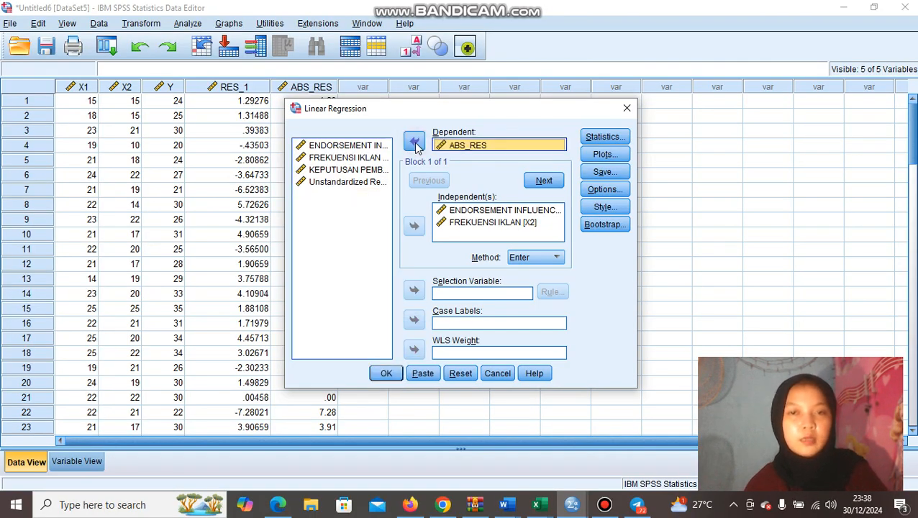
Turn off saving of unstandardized residuals, run the ABS_RES regression and bring its Coefficients table into view.
left_click(603, 175)
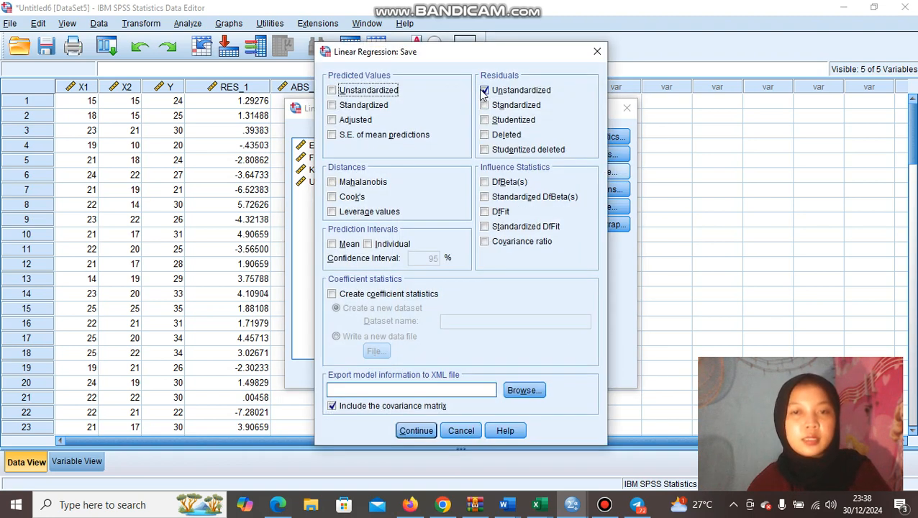
left_click(484, 91)
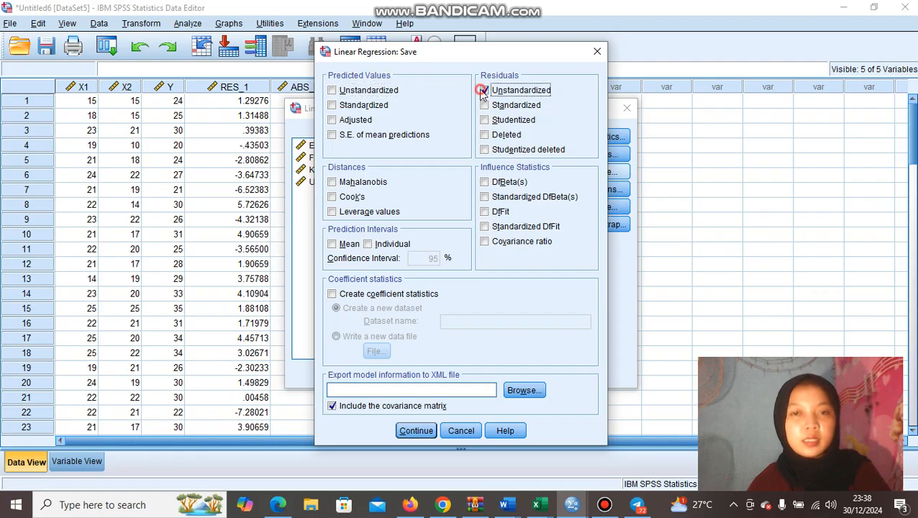
left_click(404, 433)
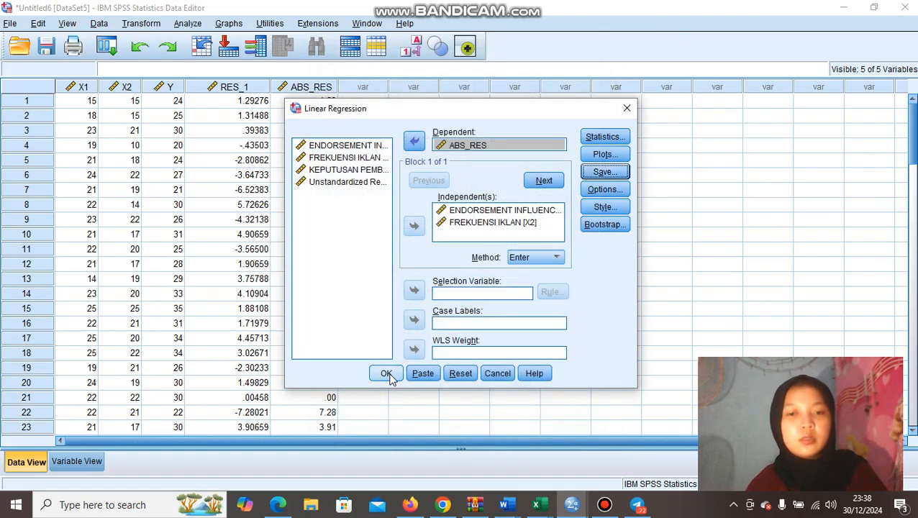
left_click(388, 376)
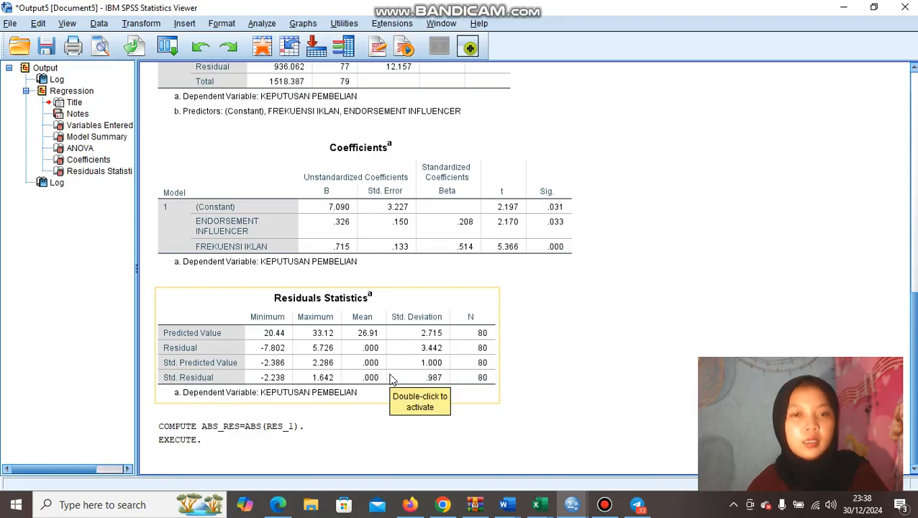
scroll(430, 359, "down", 4)
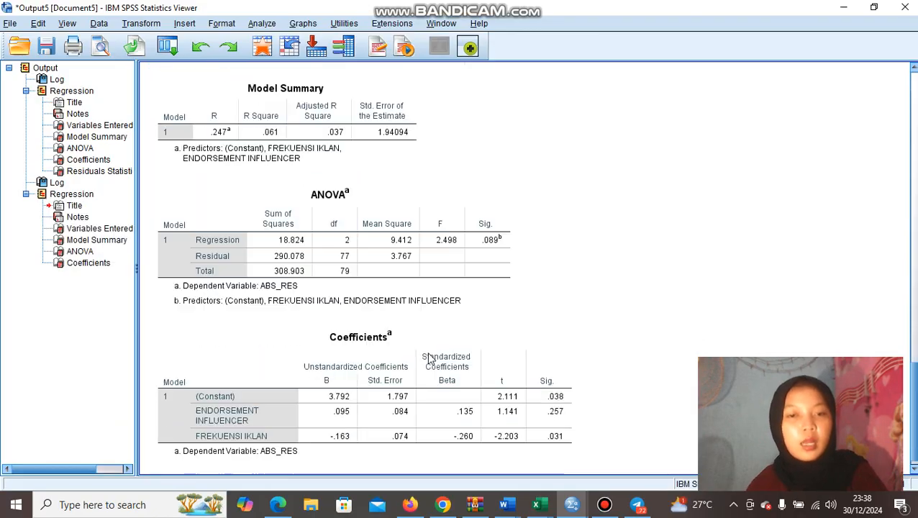